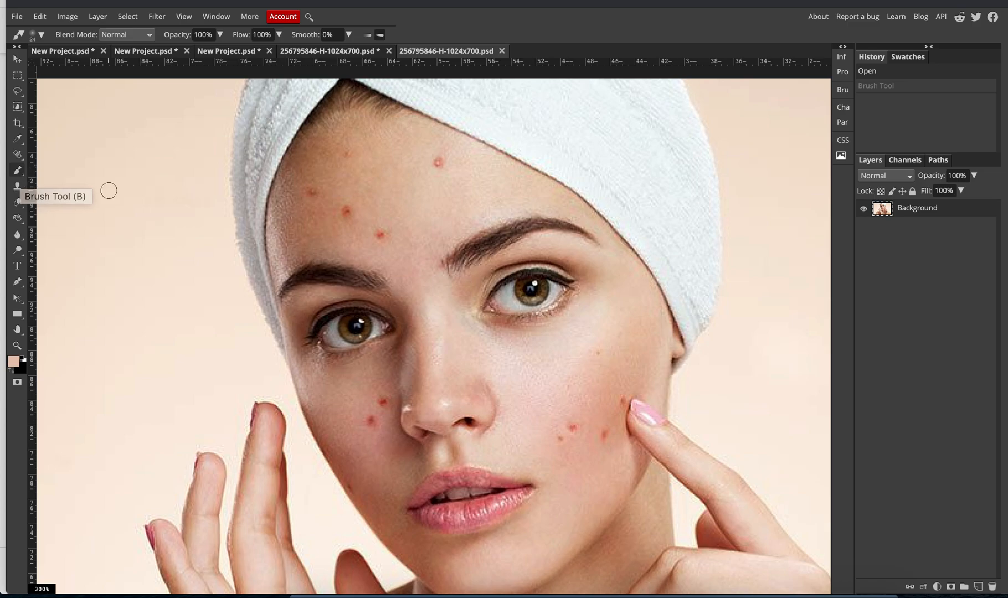
# Step: Review the before-and-after comparison document, and return to the unretouched portrait
pyautogui.click(301, 51)
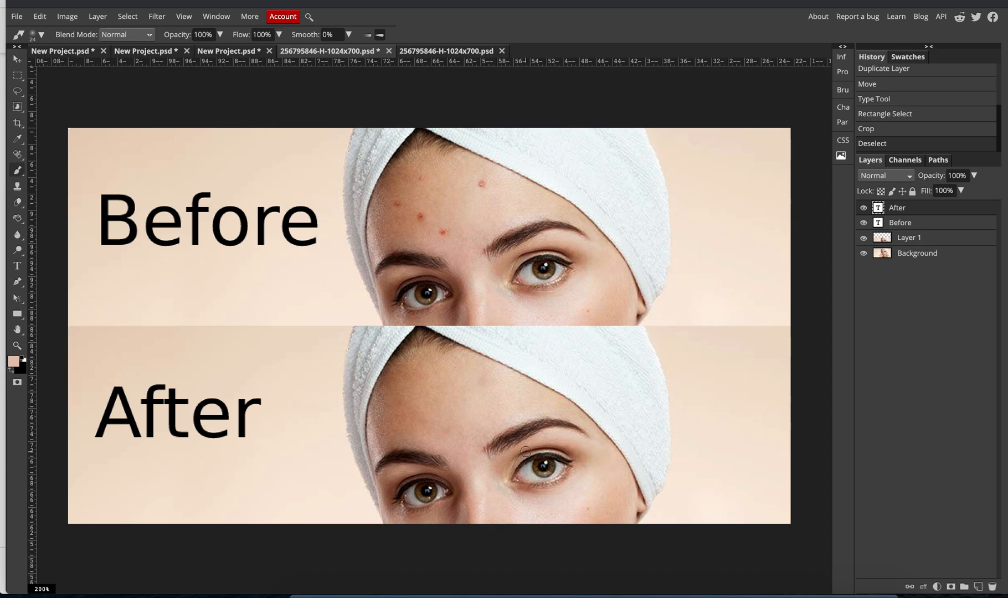
pyautogui.click(459, 49)
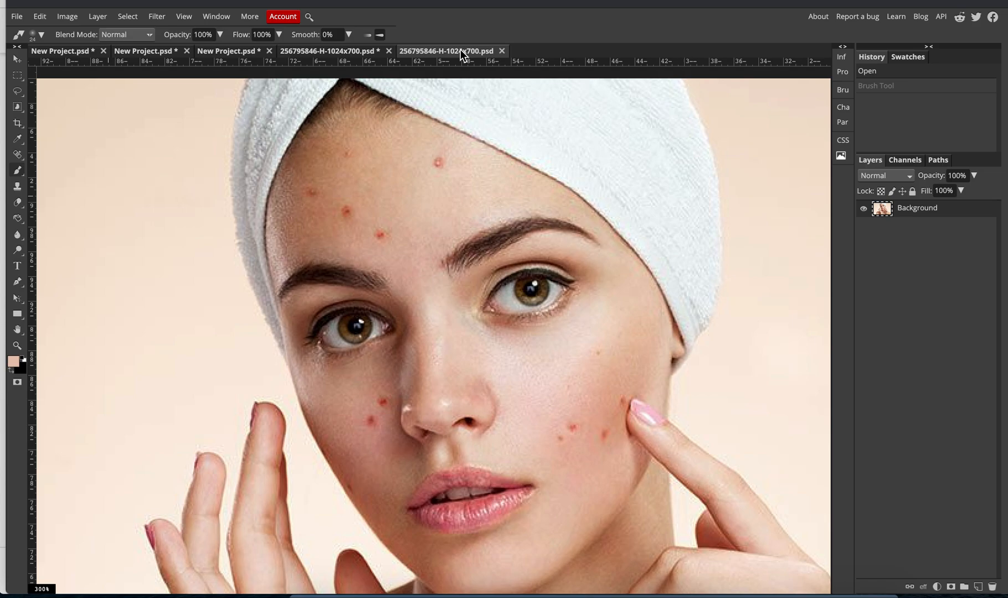
# Step: Try the Eyedropper on the towel and eyebrow, and sample the skin tone beside the upper forehead blemish as the foreground colour
pyautogui.press('super+plus')
pyautogui.press('super+plus')
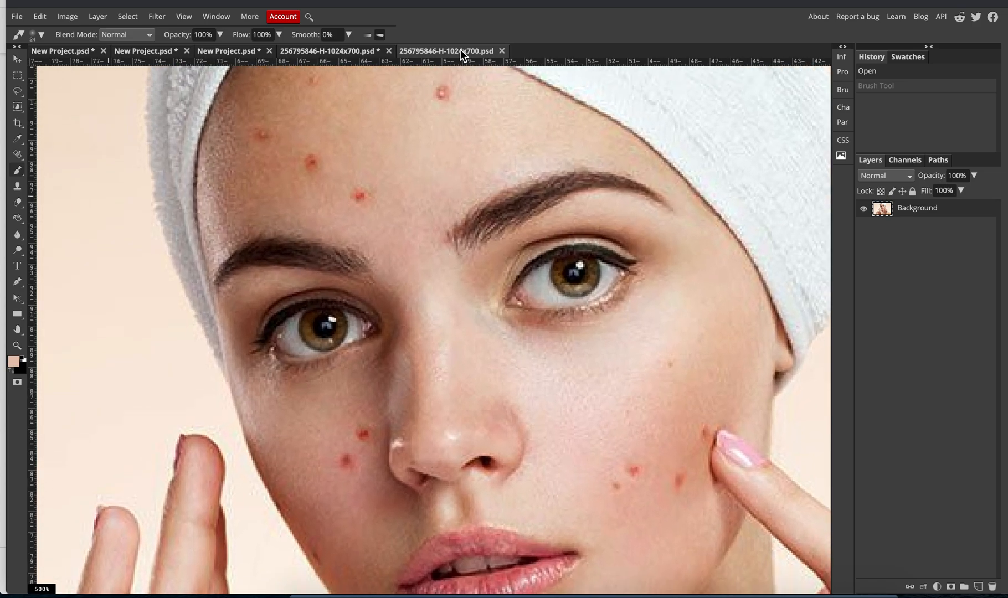
pyautogui.scroll(3, 498, 162)
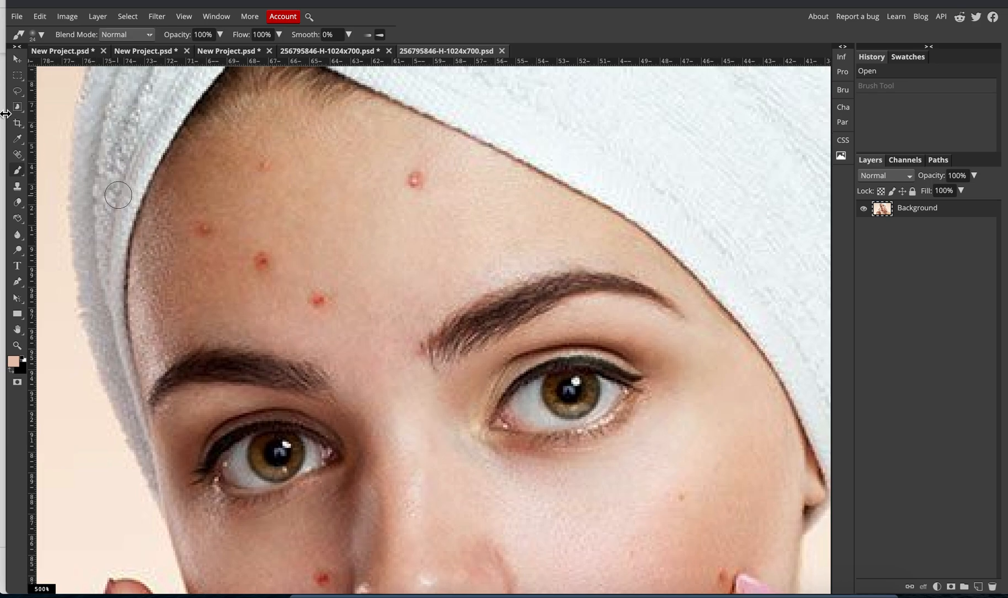
pyautogui.rightClick(17, 140)
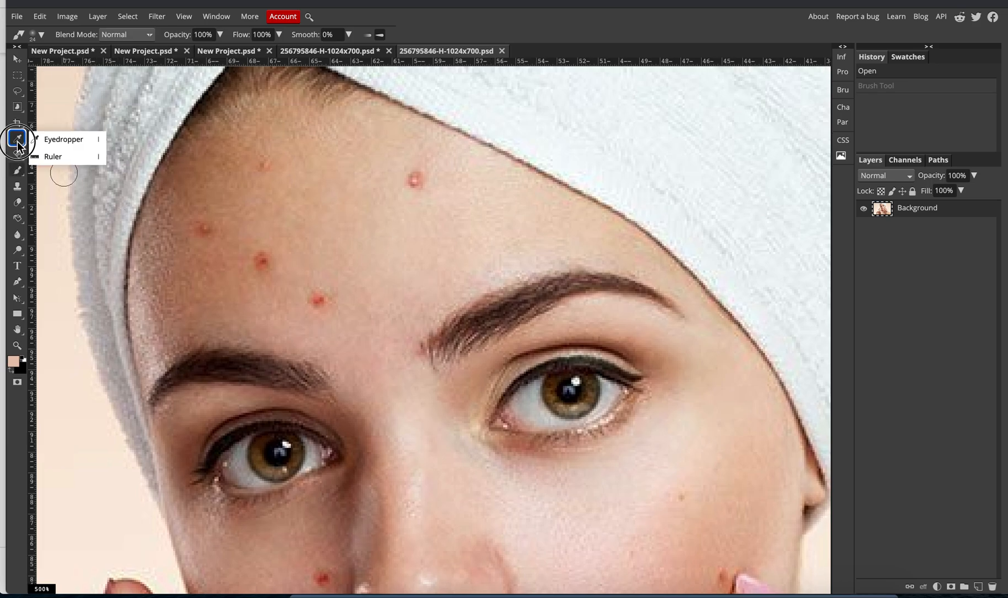
pyautogui.click(59, 142)
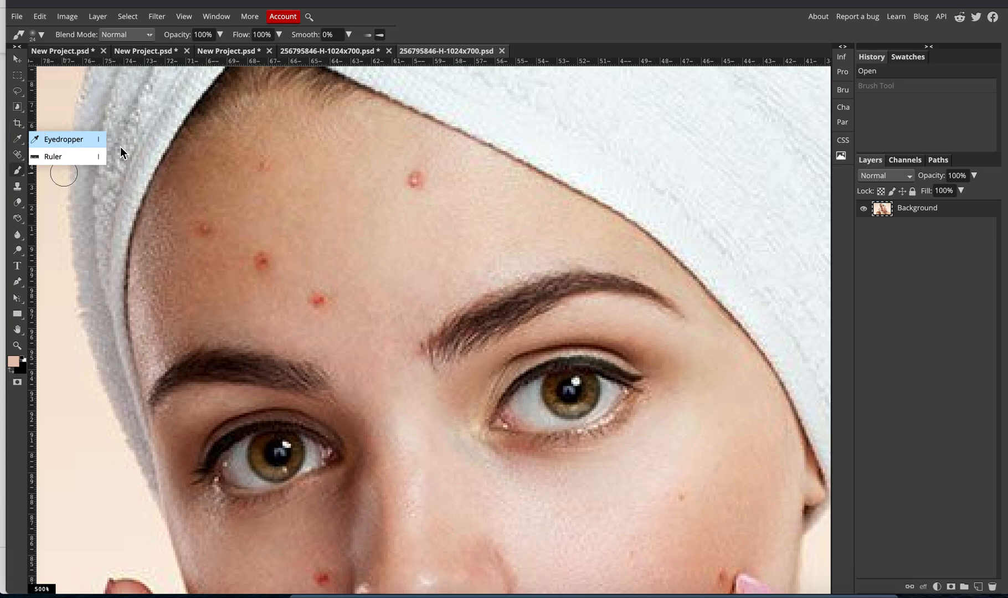
pyautogui.click(538, 142)
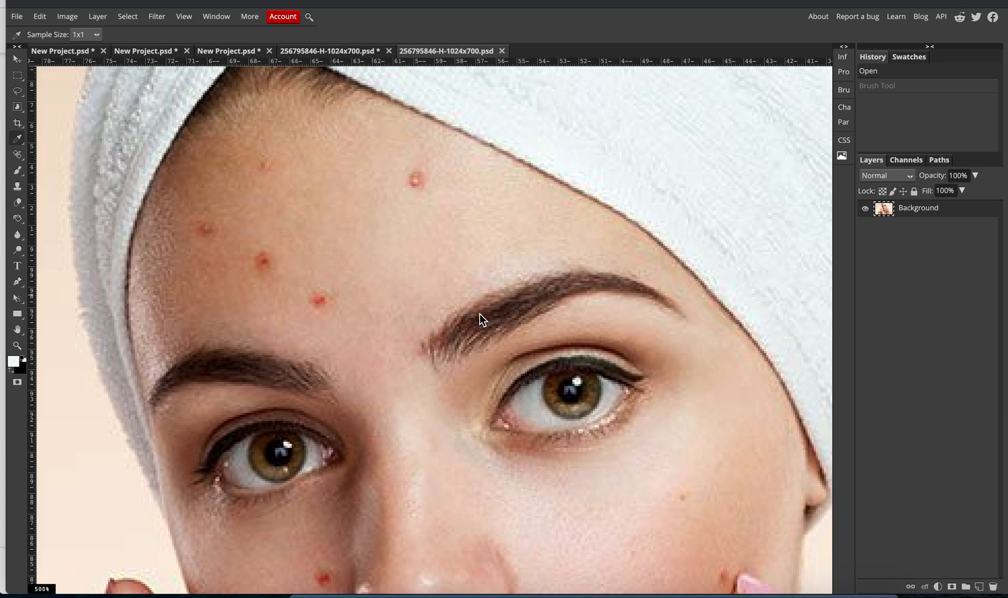
pyautogui.click(504, 314)
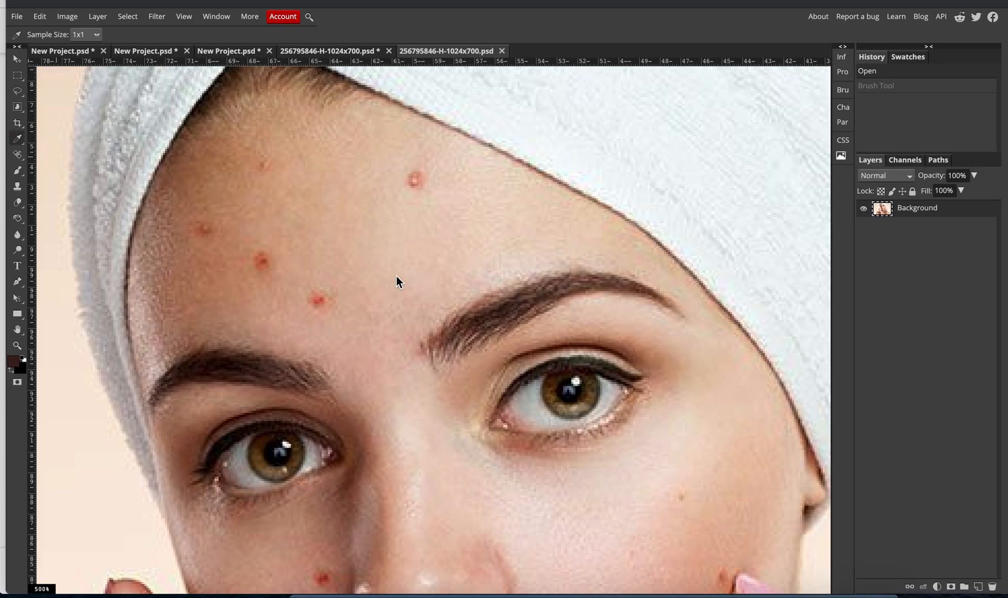
pyautogui.click(427, 181)
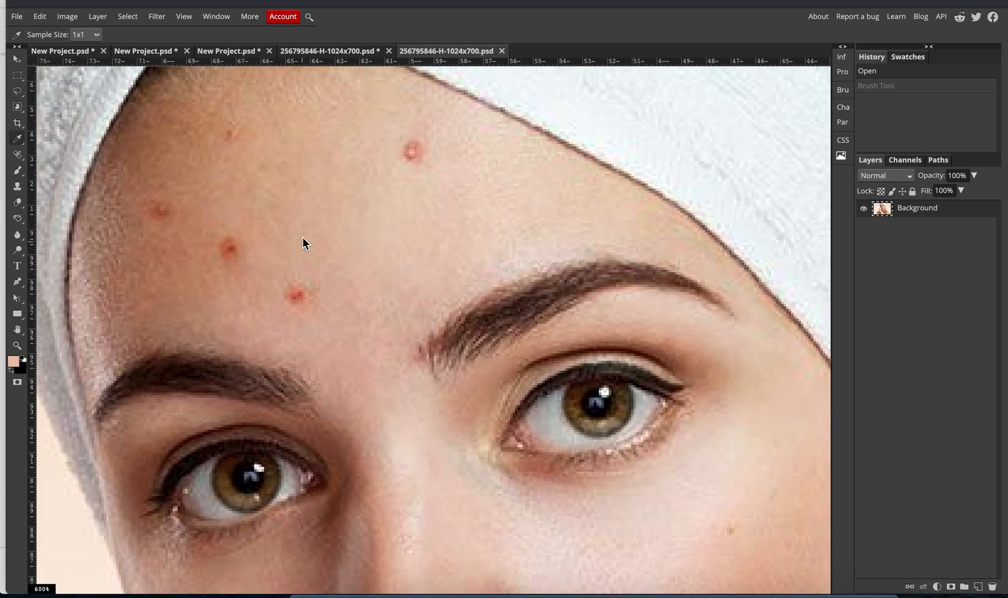
# Step: Set up the Brush tool with the soft round 24 px tip at 0% hardness
pyautogui.scroll(1, 302, 237)
pyautogui.scroll(2, 302, 238)
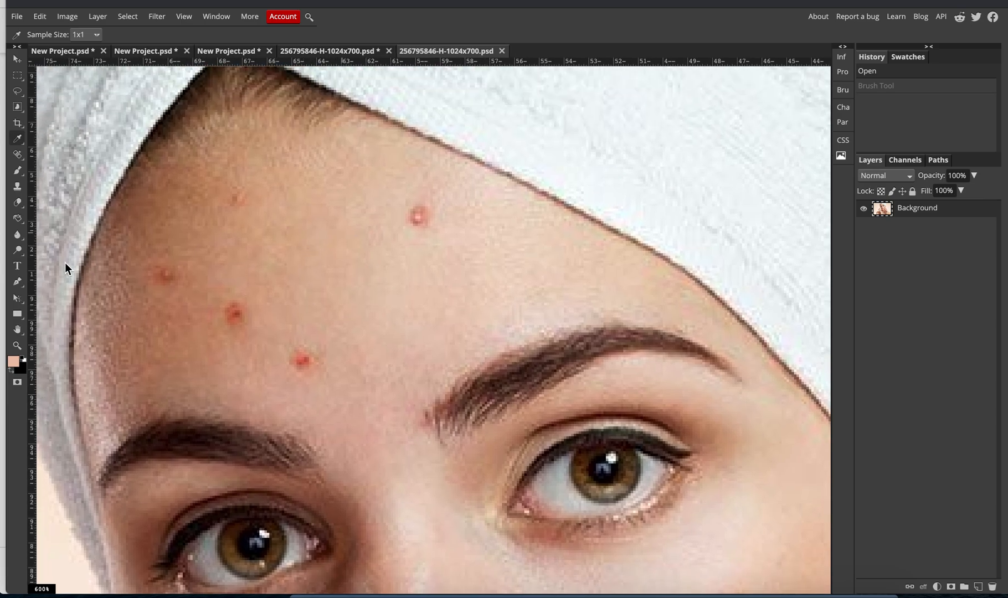
pyautogui.rightClick(20, 170)
pyautogui.click(62, 172)
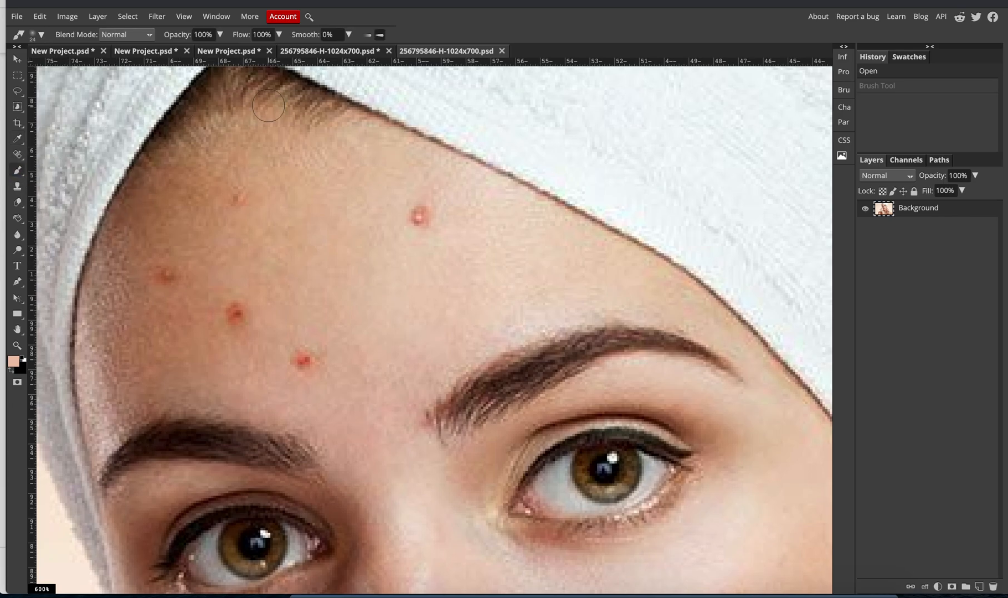
pyautogui.click(42, 36)
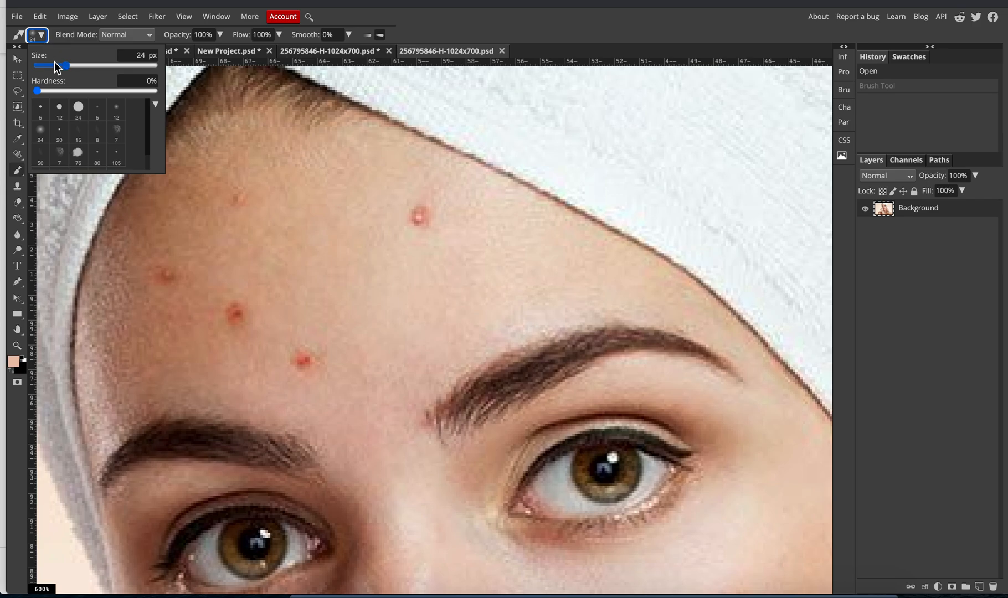
pyautogui.moveTo(65, 65)
pyautogui.mouseDown()
pyautogui.moveTo(95, 65)
pyautogui.moveTo(60, 66)
pyautogui.mouseUp()
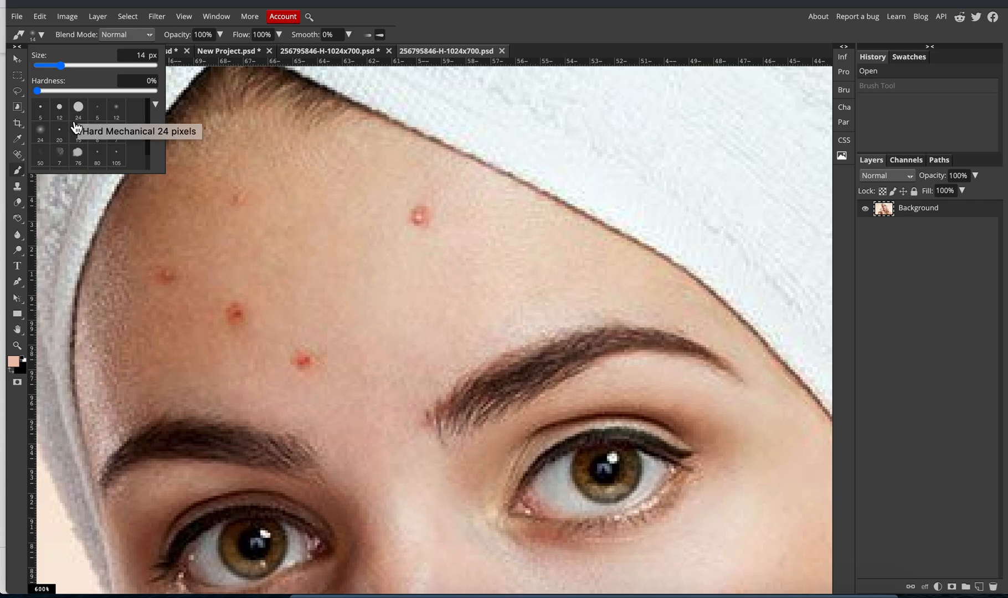
pyautogui.click(41, 132)
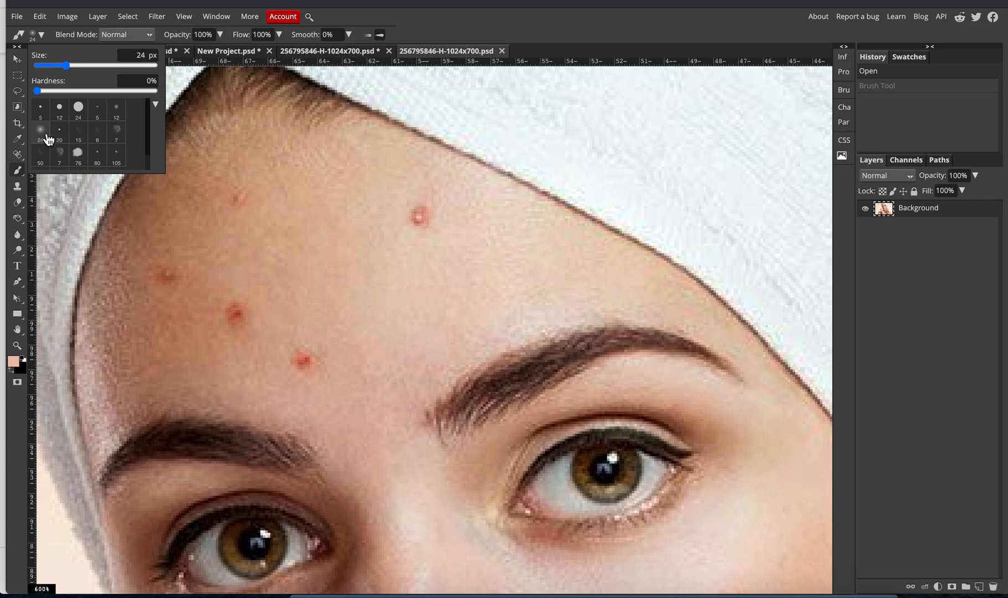
pyautogui.scroll(-1, 48, 136)
pyautogui.scroll(1, 46, 128)
pyautogui.click(175, 33)
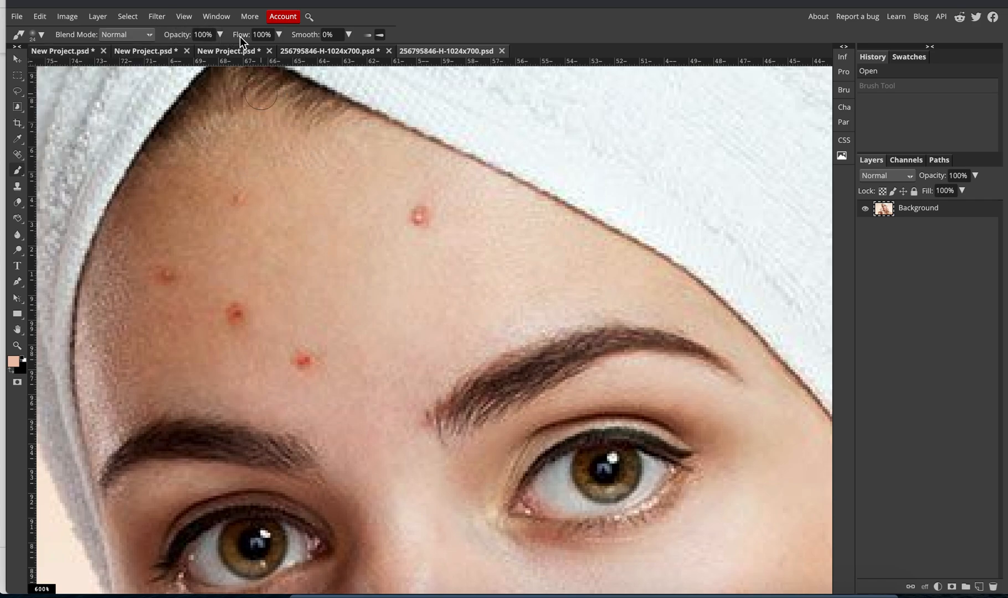
# Step: Set the brush opacity to 52% and flow to 53%, undoing the test strokes made on the towel
pyautogui.moveTo(529, 128); pyautogui.dragTo(670, 149)
pyautogui.hotkey('ctrl', 'z')
pyautogui.click(220, 33)
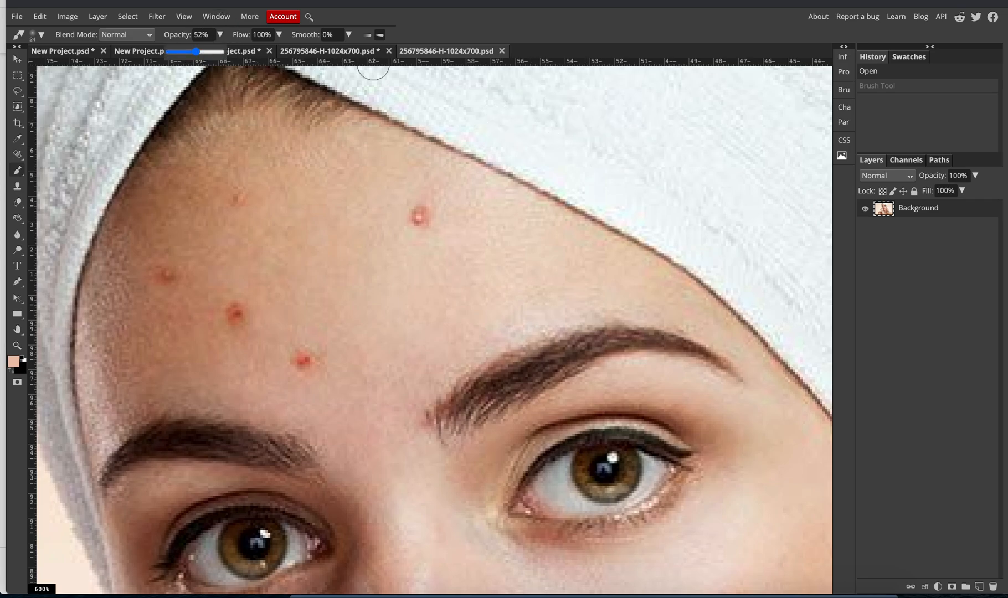
pyautogui.moveTo(540, 117); pyautogui.dragTo(628, 135)
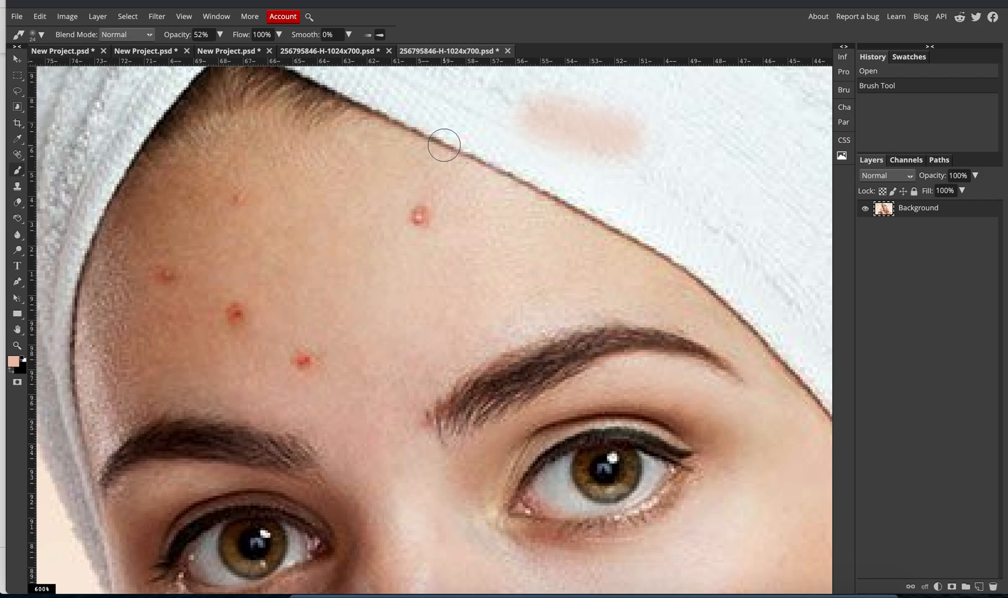
pyautogui.hotkey('ctrl', 'z')
pyautogui.click(278, 35)
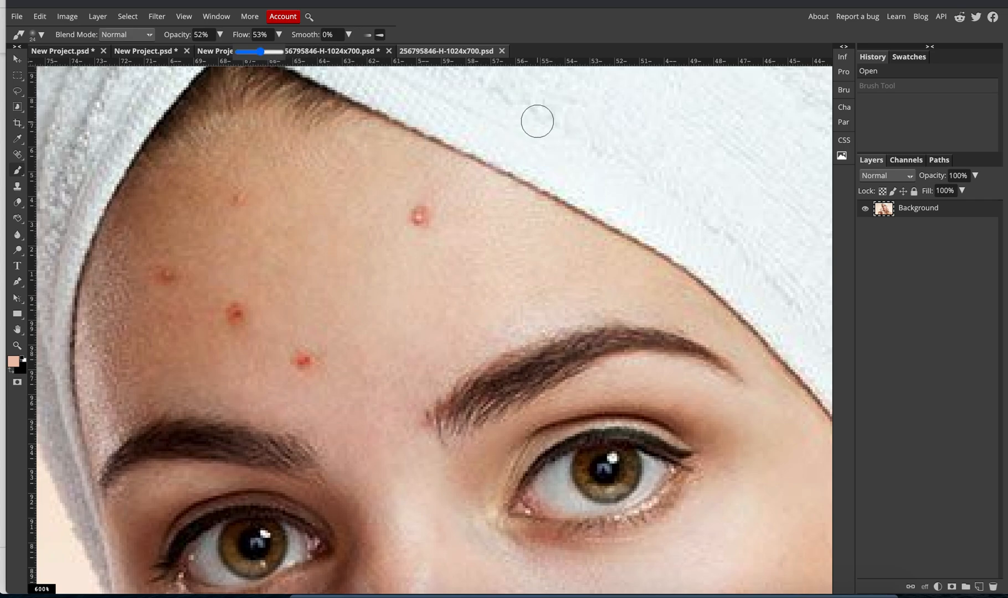
# Step: Try overlapping horizontal and vertical brush strokes on the white towel, and undo all of them
pyautogui.moveTo(537, 121); pyautogui.dragTo(655, 128)
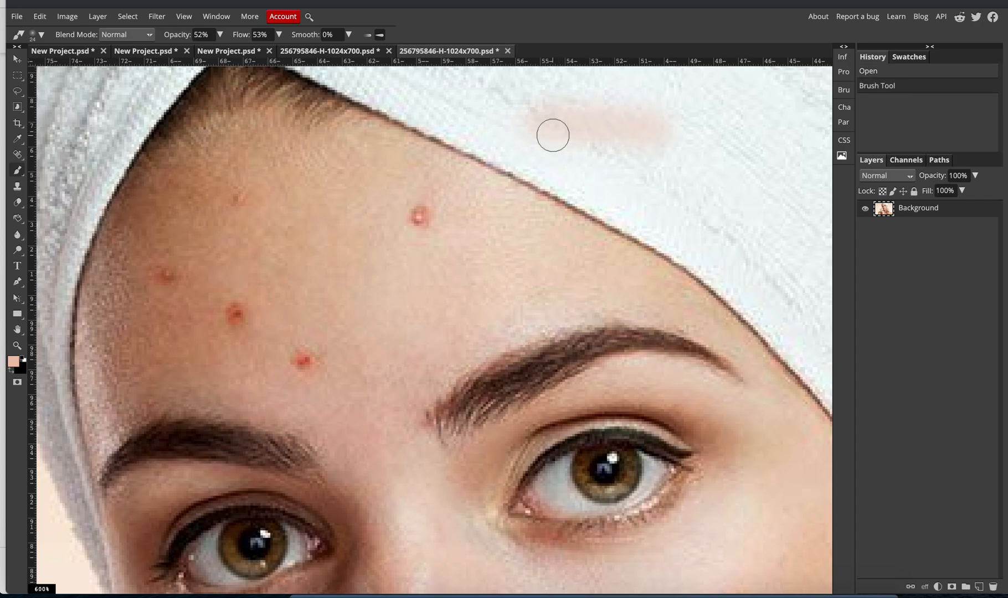
pyautogui.moveTo(543, 128); pyautogui.dragTo(637, 129)
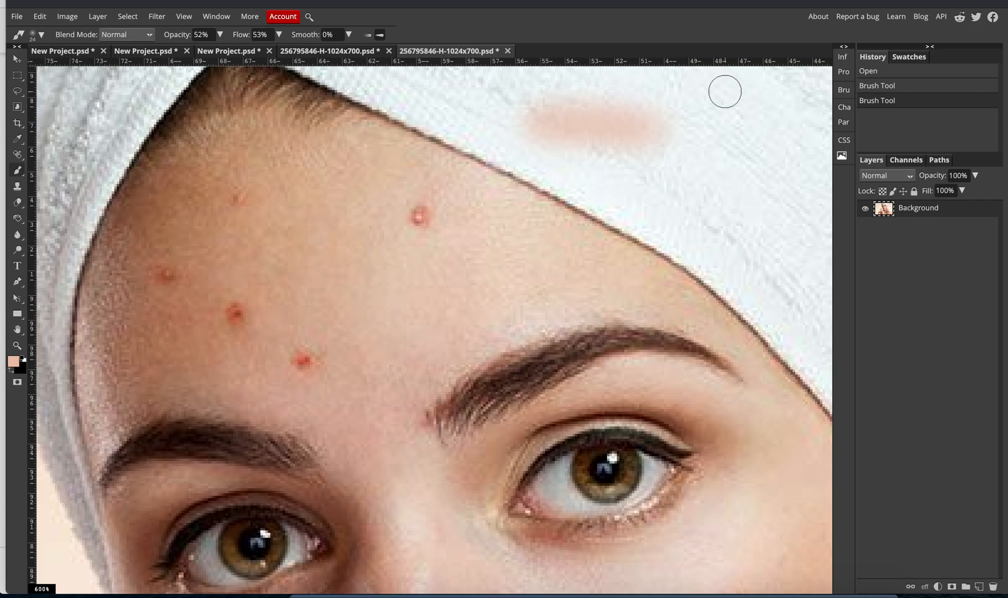
pyautogui.moveTo(721, 89)
pyautogui.mouseDown()
pyautogui.moveTo(724, 182)
pyautogui.moveTo(724, 174)
pyautogui.mouseUp()
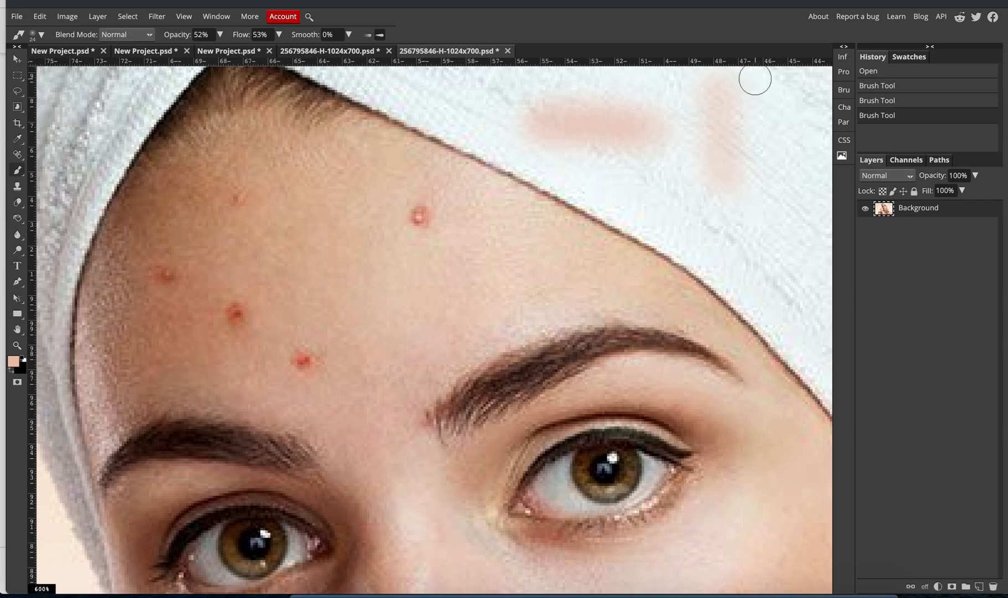
pyautogui.moveTo(719, 90)
pyautogui.mouseDown()
pyautogui.moveTo(711, 157)
pyautogui.moveTo(720, 188)
pyautogui.mouseUp()
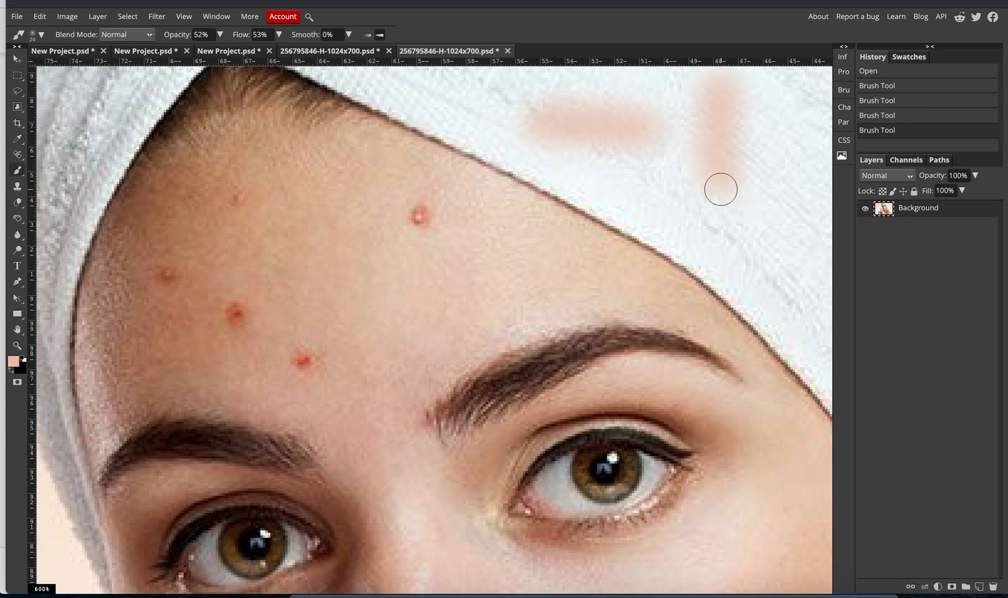
pyautogui.hotkey('ctrl', 'z')
pyautogui.hotkey('ctrl', 'z')
pyautogui.hotkey('ctrl', 'z')
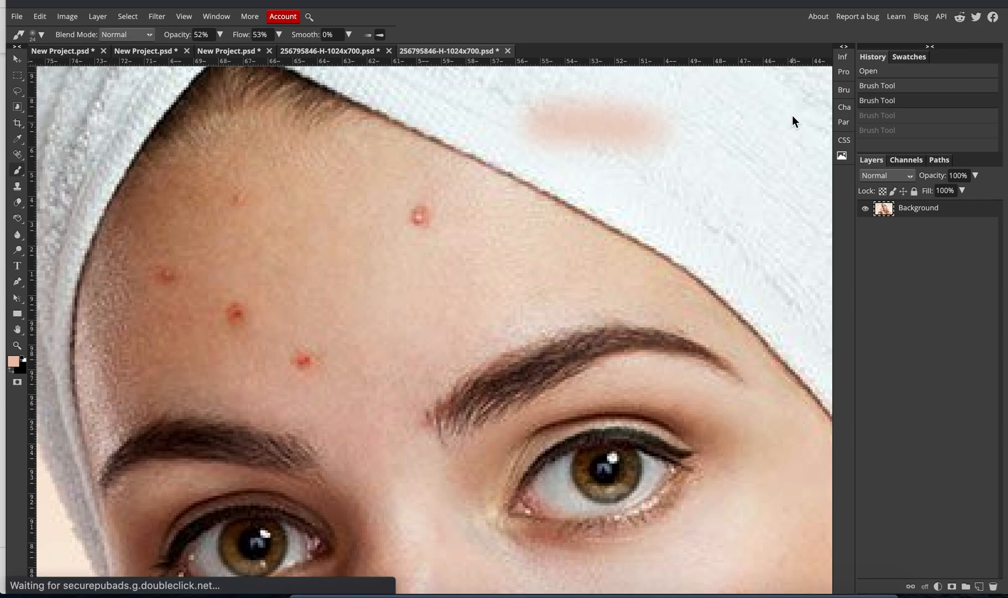
pyautogui.hotkey('ctrl', 'z')
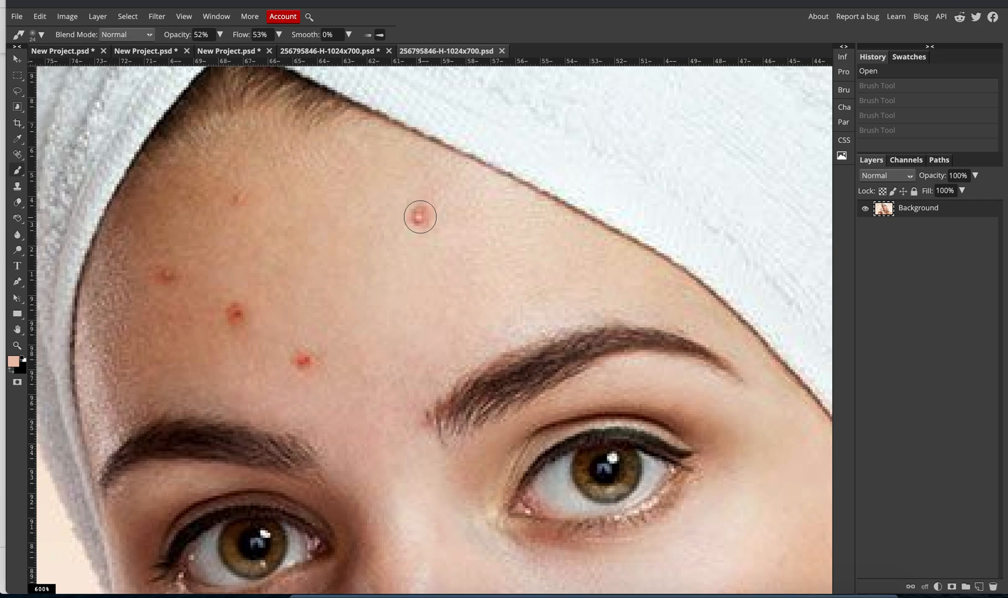
# Step: Dab the sampled skin tone over the red blemish on the upper forehead near the towel edge
pyautogui.click(420, 216)
pyautogui.click(419, 217)
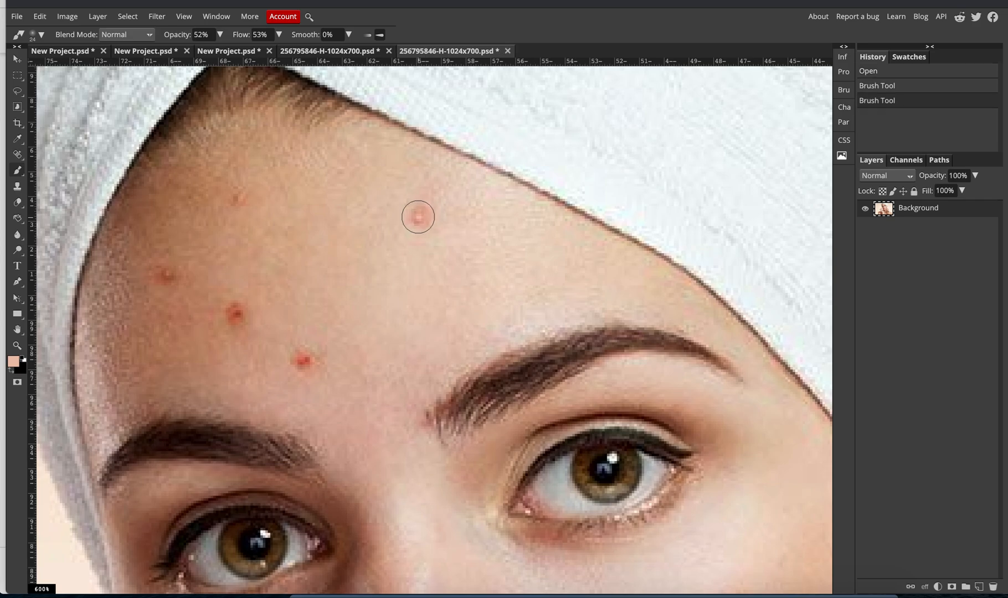
pyautogui.click(405, 219)
pyautogui.click(426, 220)
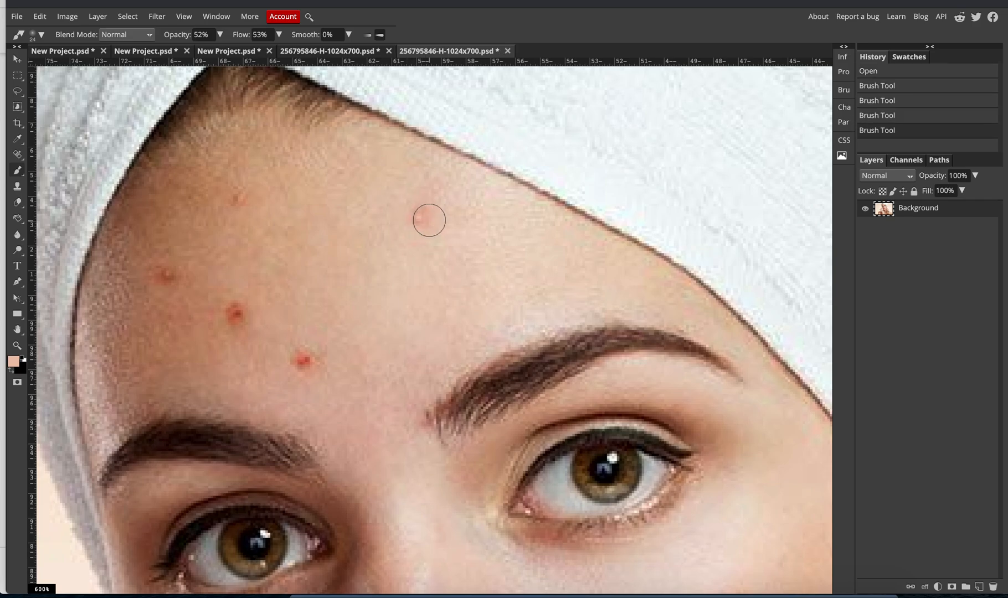
# Step: Resample a tan skin tone from the forehead with the Eyedropper, and reduce the brush size to 6 px
pyautogui.hotkey('ctrl', '+')
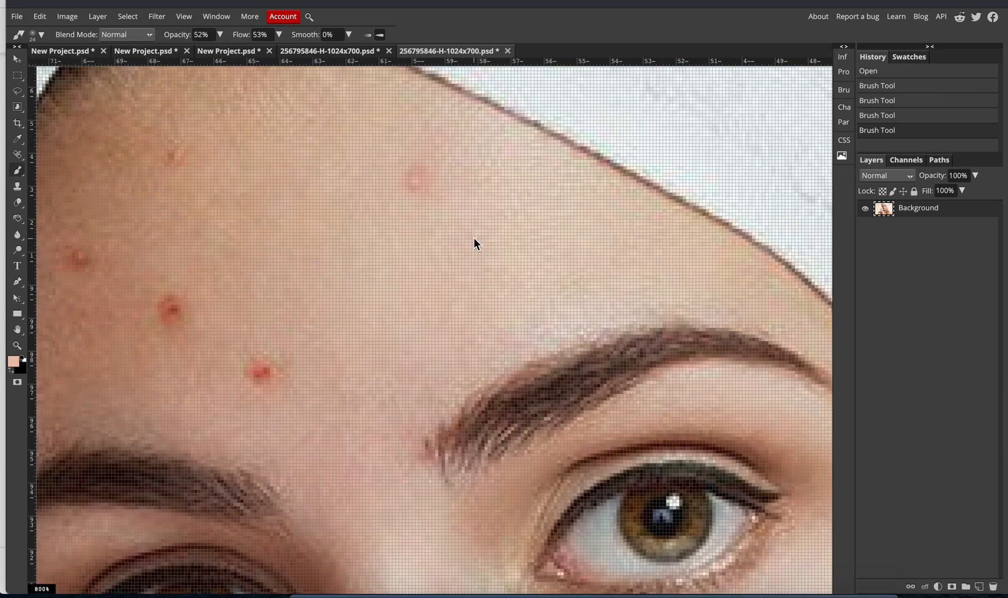
pyautogui.scroll(5, 473, 238)
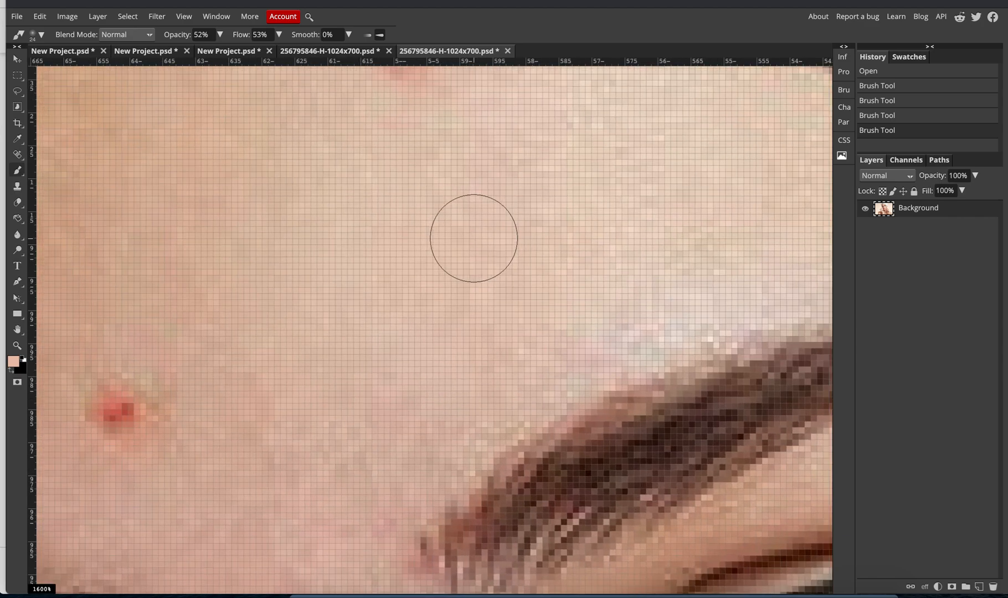
pyautogui.scroll(4, 473, 238)
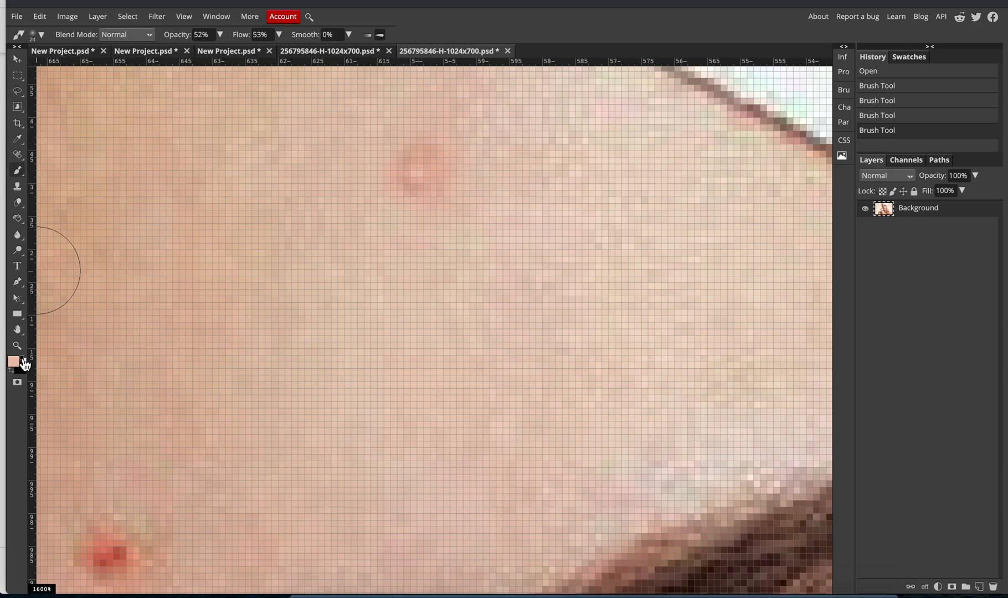
pyautogui.press('i')
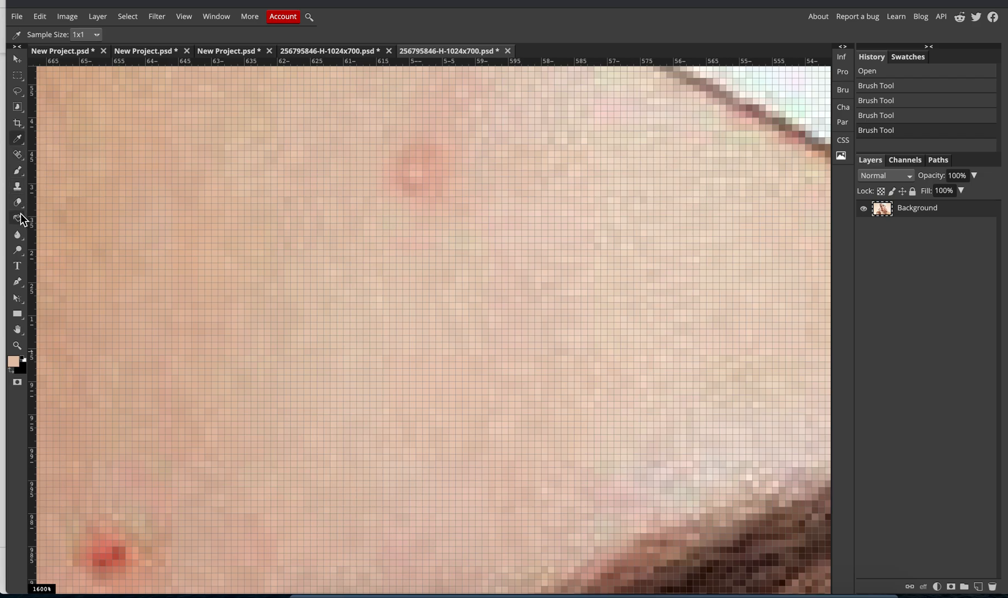
pyautogui.click(18, 172)
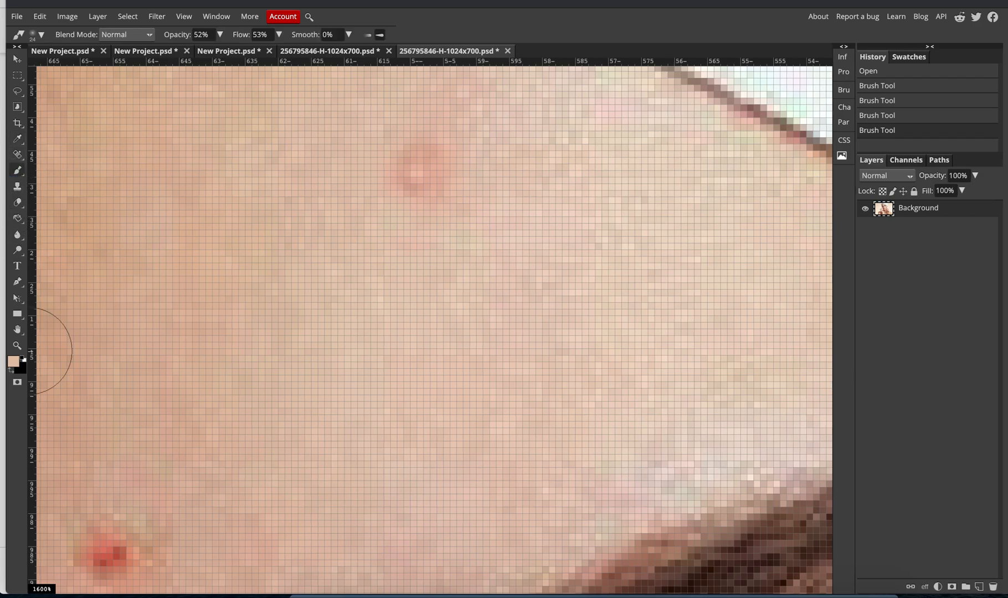
pyautogui.click(42, 34)
pyautogui.moveTo(55, 66); pyautogui.dragTo(53, 65)
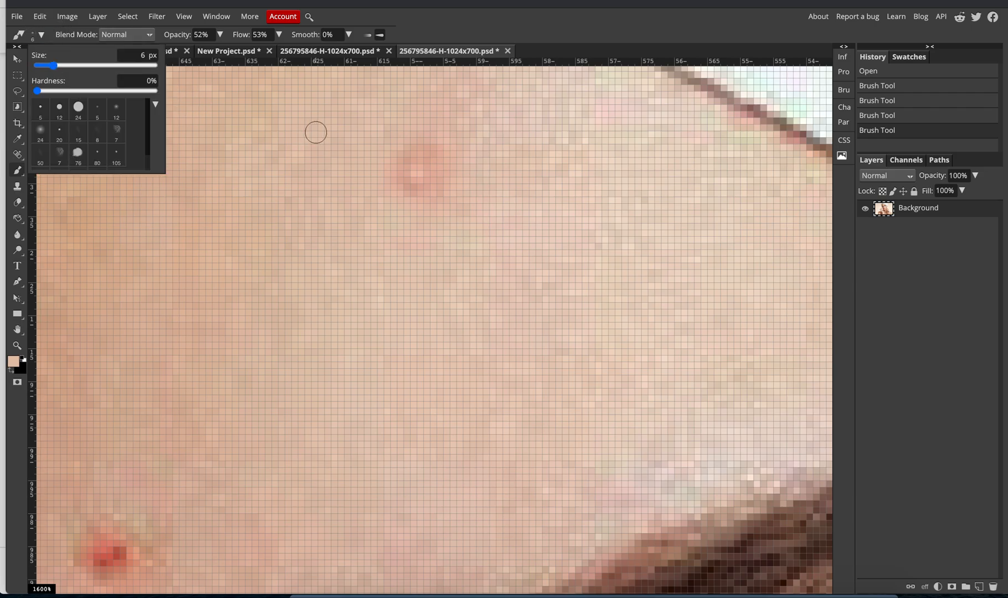
# Step: Dab the small brush over the remaining pink ring of the upper forehead blemish to blend it into the skin
pyautogui.click(400, 176)
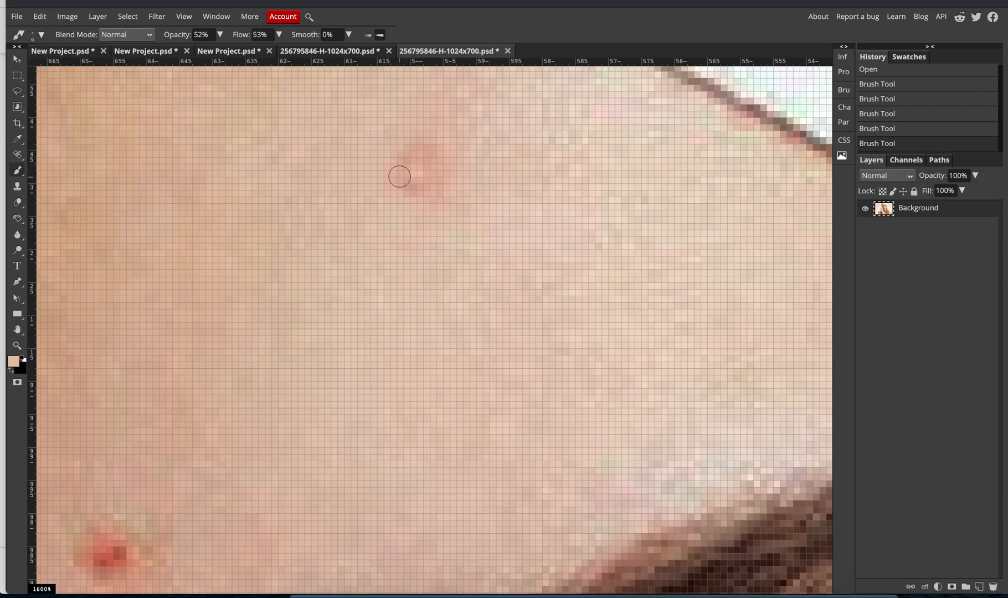
pyautogui.click(398, 173)
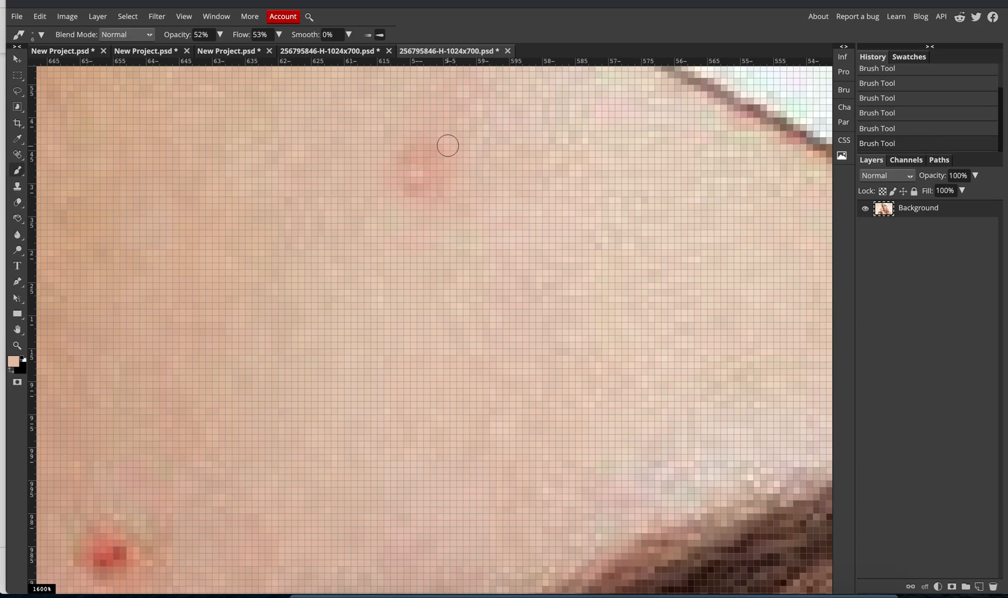
pyautogui.click(436, 155)
pyautogui.click(414, 161)
pyautogui.click(421, 188)
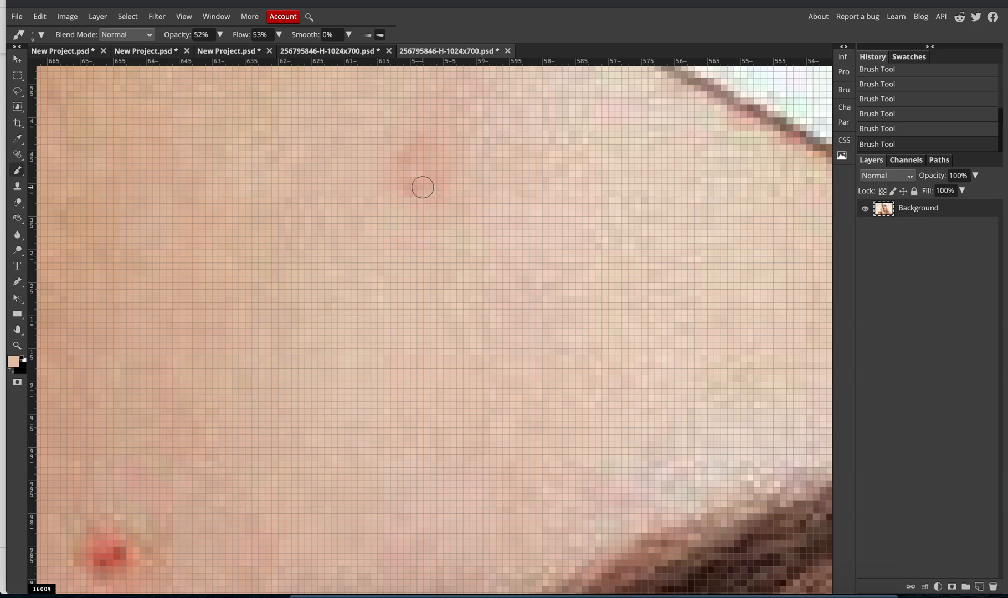
# Step: Touch up the pink patch left on the upper forehead near the towel edge with two more small skin-tone dabs
pyautogui.click(413, 162)
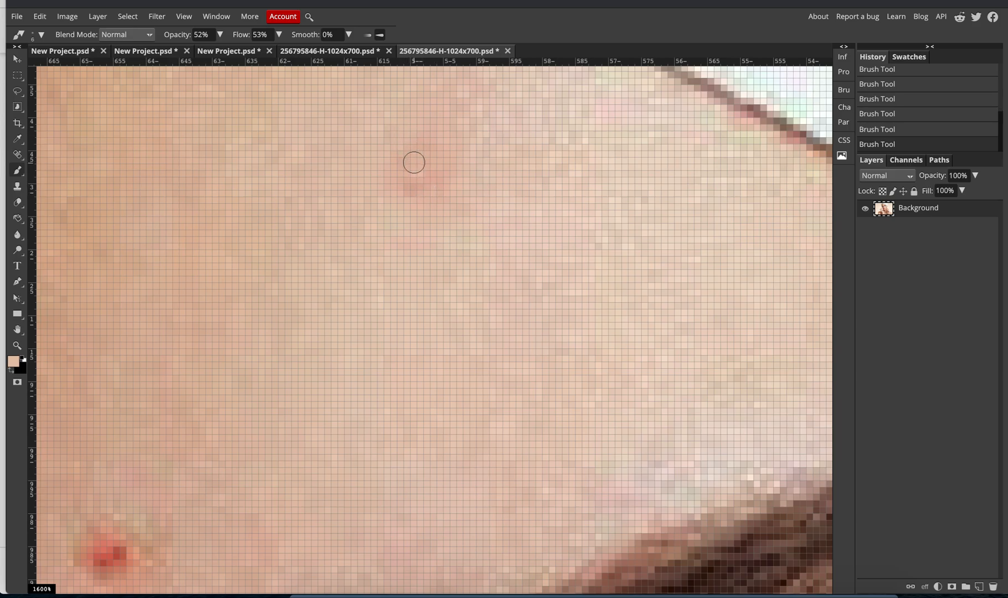
pyautogui.click(407, 180)
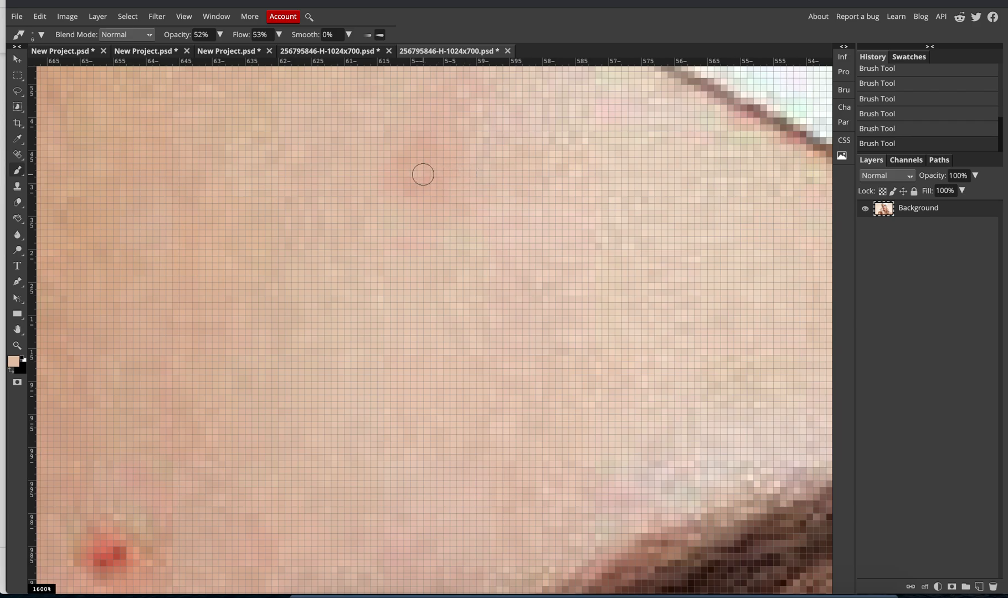
pyautogui.scroll(-5, 423, 175)
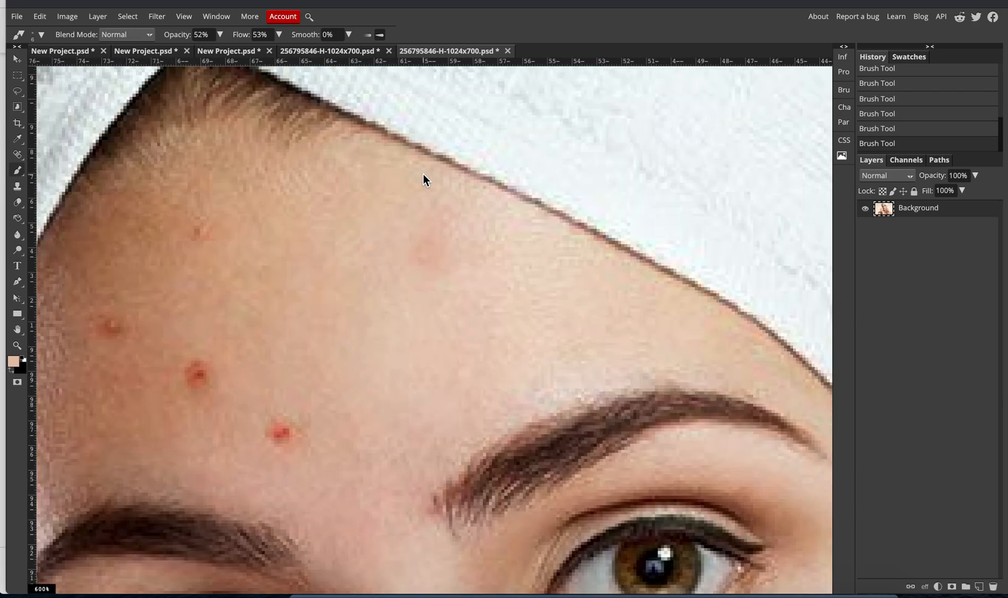
pyautogui.scroll(-3, 423, 174)
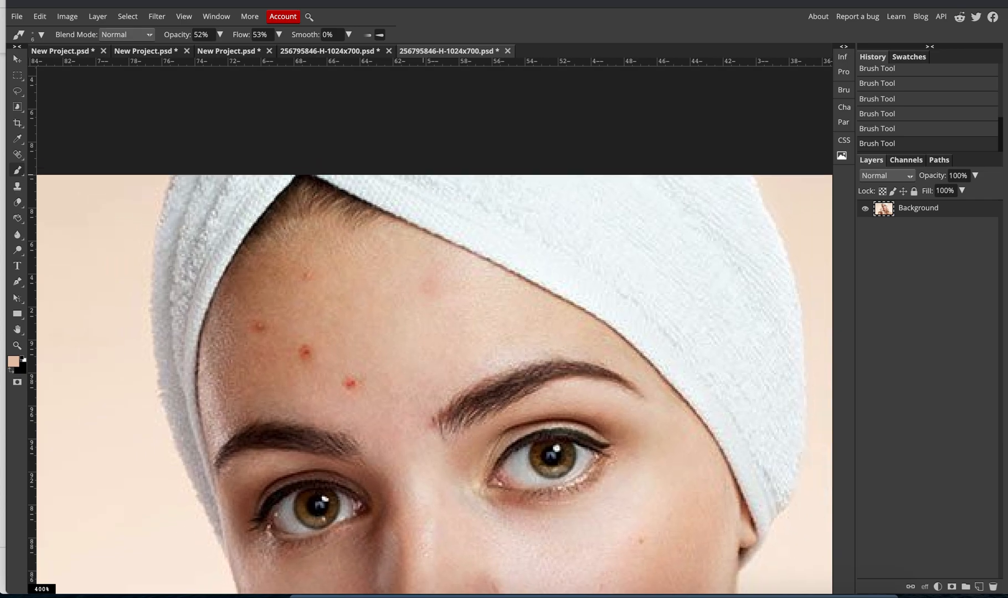
pyautogui.scroll(-3, 455, 326)
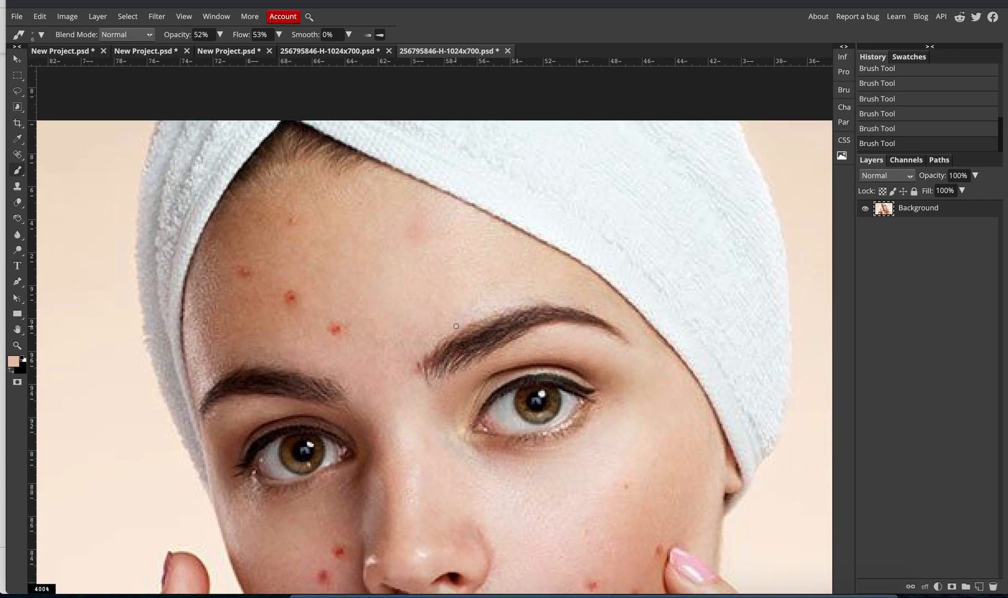
# Step: Resample a lighter skin tone from the forehead with the Eyedropper, and return to the Brush tool
pyautogui.scroll(5, 456, 326)
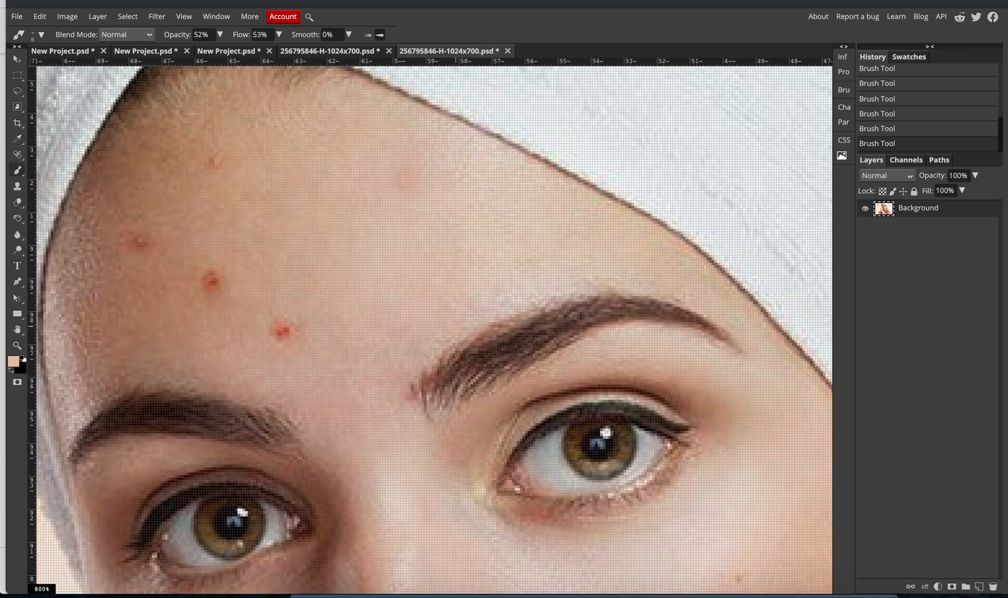
pyautogui.scroll(5, 419, 210)
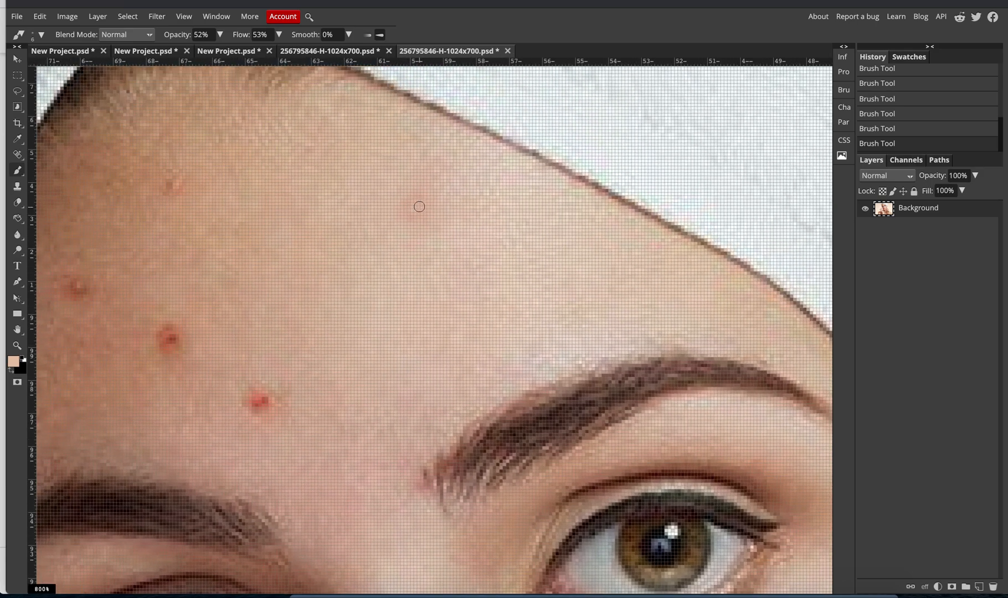
pyautogui.press('i')
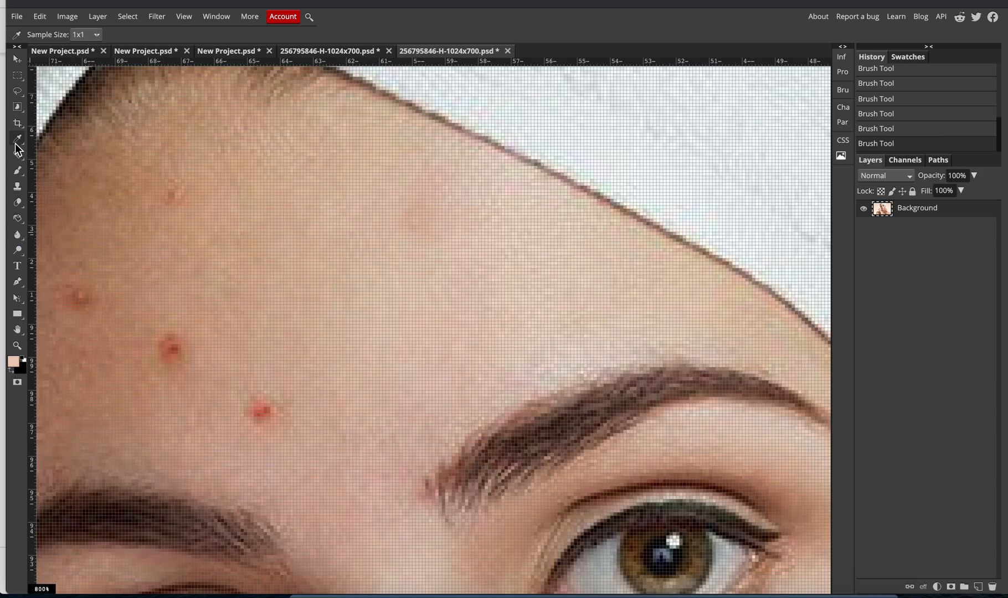
pyautogui.click(20, 172)
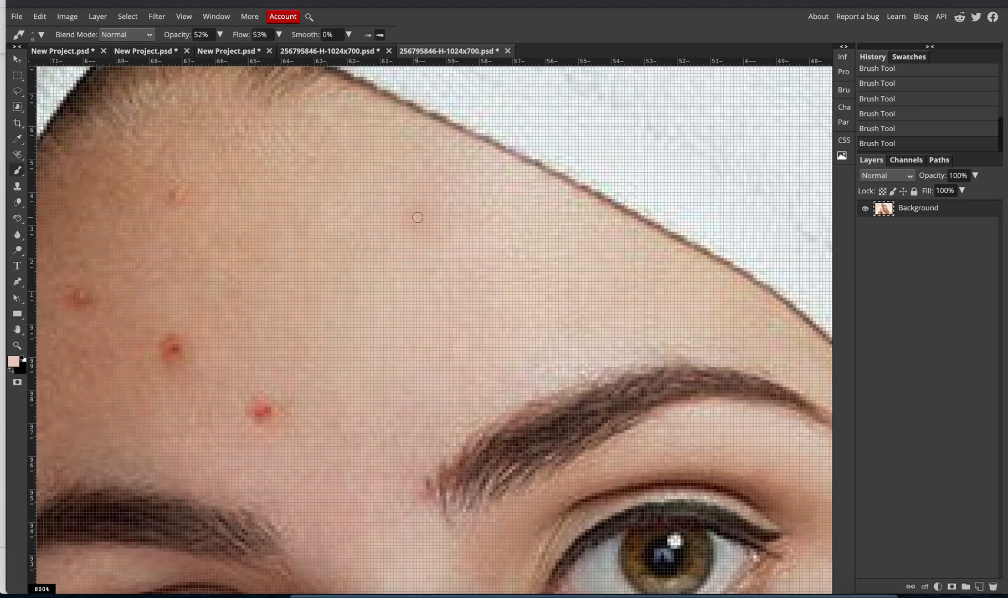
# Step: Dab the lighter skin tone repeatedly over and around the faded upper forehead blemish to even out its pink tint
pyautogui.click(416, 228)
pyautogui.click(424, 203)
pyautogui.click(425, 235)
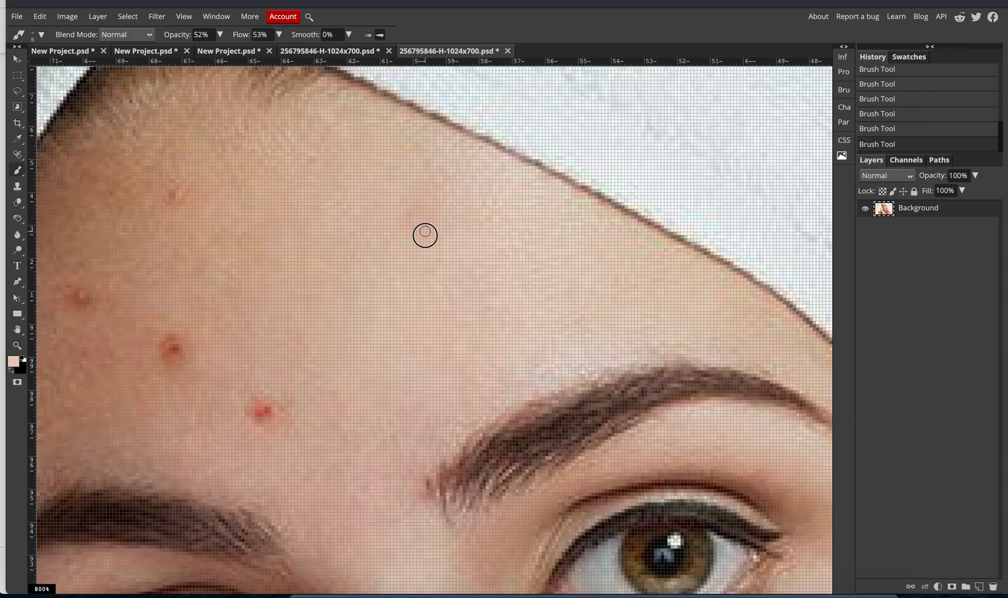
pyautogui.click(411, 216)
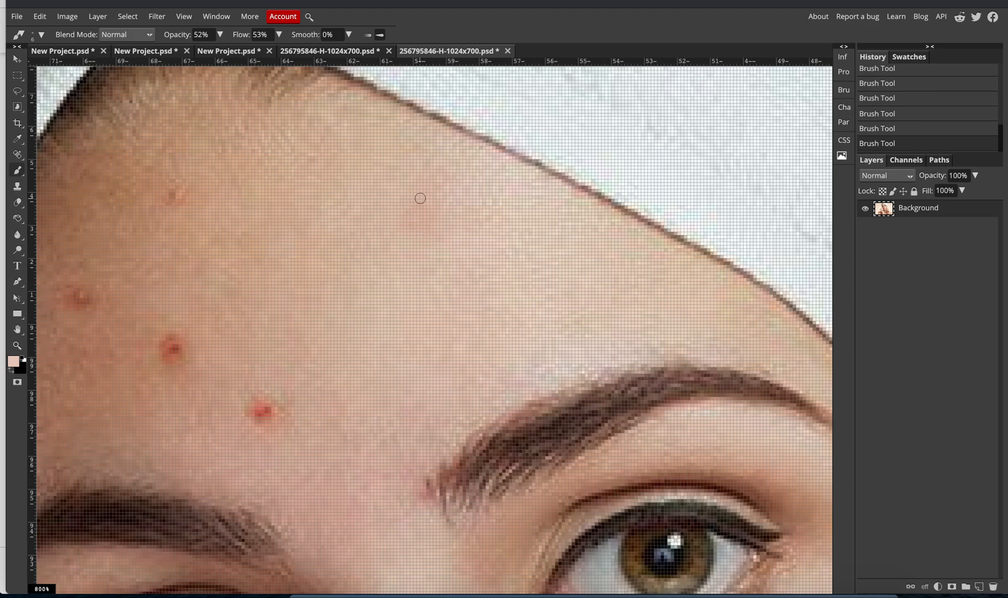
pyautogui.click(424, 196)
pyautogui.click(426, 217)
pyautogui.click(411, 213)
pyautogui.click(441, 209)
pyautogui.click(423, 191)
pyautogui.click(419, 228)
pyautogui.click(419, 221)
pyautogui.click(438, 202)
pyautogui.scroll(-4, 437, 201)
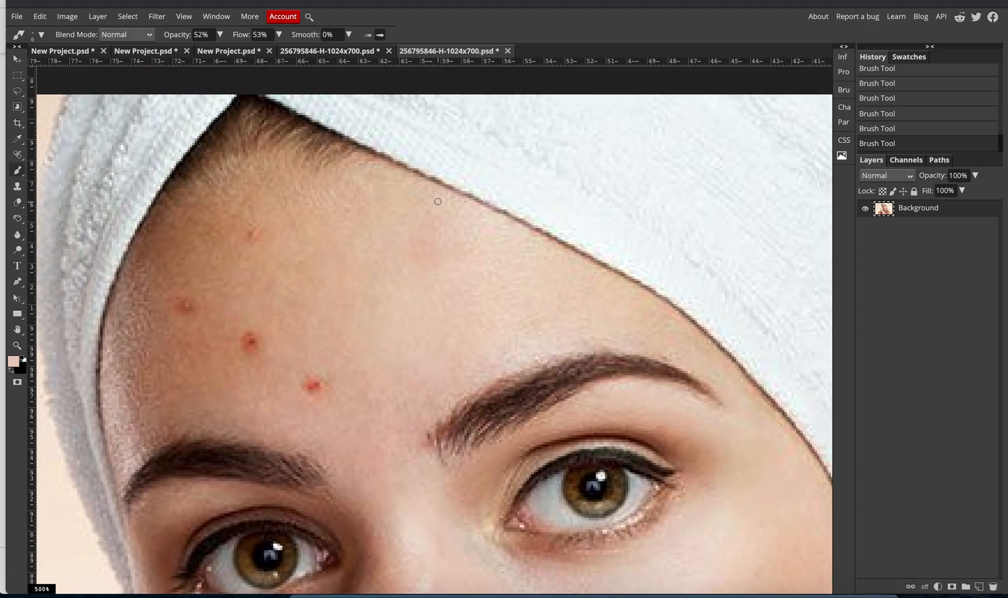
pyautogui.scroll(-2, 438, 201)
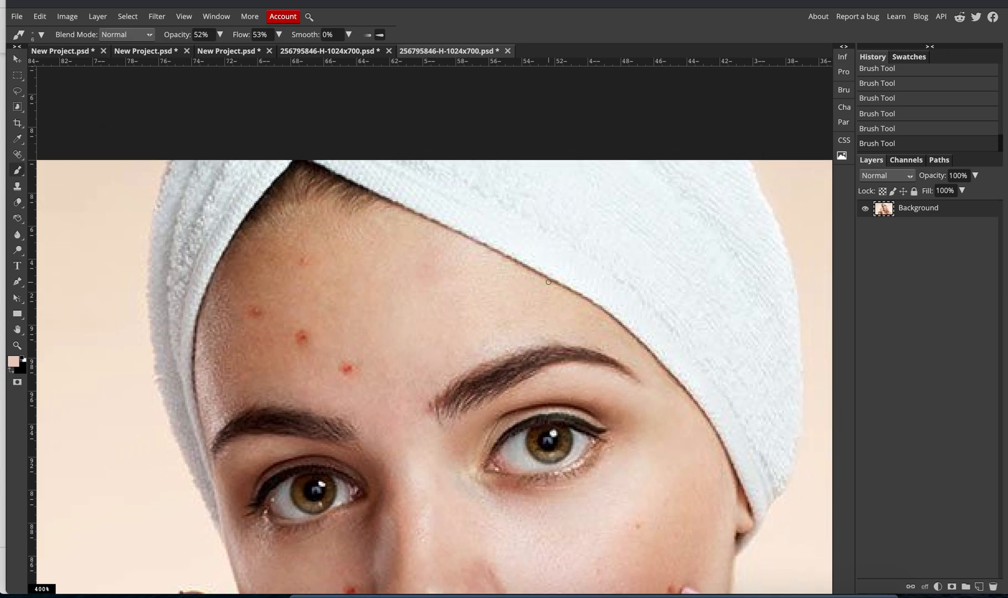
pyautogui.scroll(-2, 548, 282)
pyautogui.scroll(-1, 548, 282)
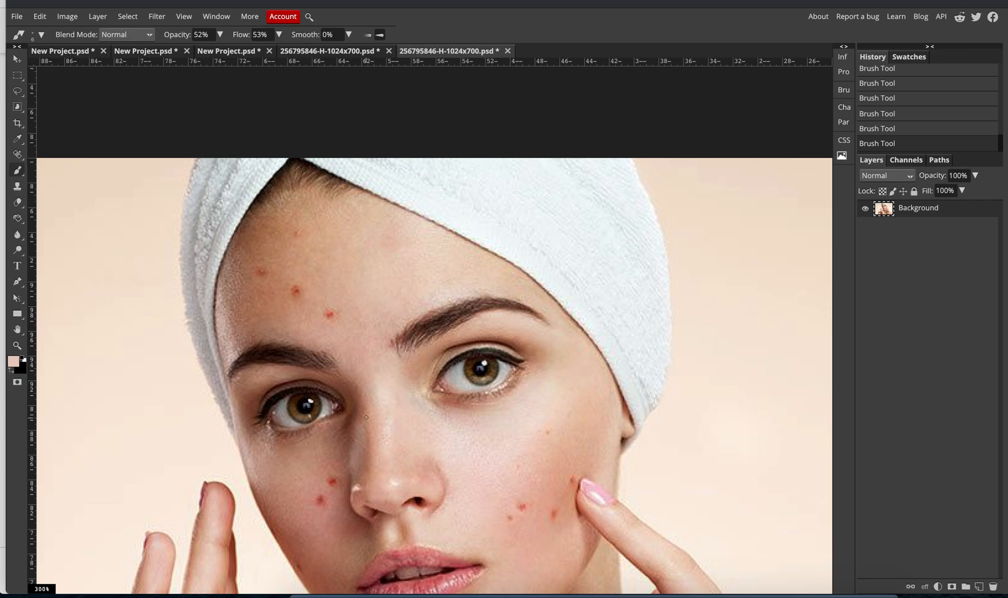
# Step: Select the lowest red forehead blemish with an elliptical selection, apply a Content Aware fill at 100% opacity, and deselect
pyautogui.hscroll(-5, 366, 417)
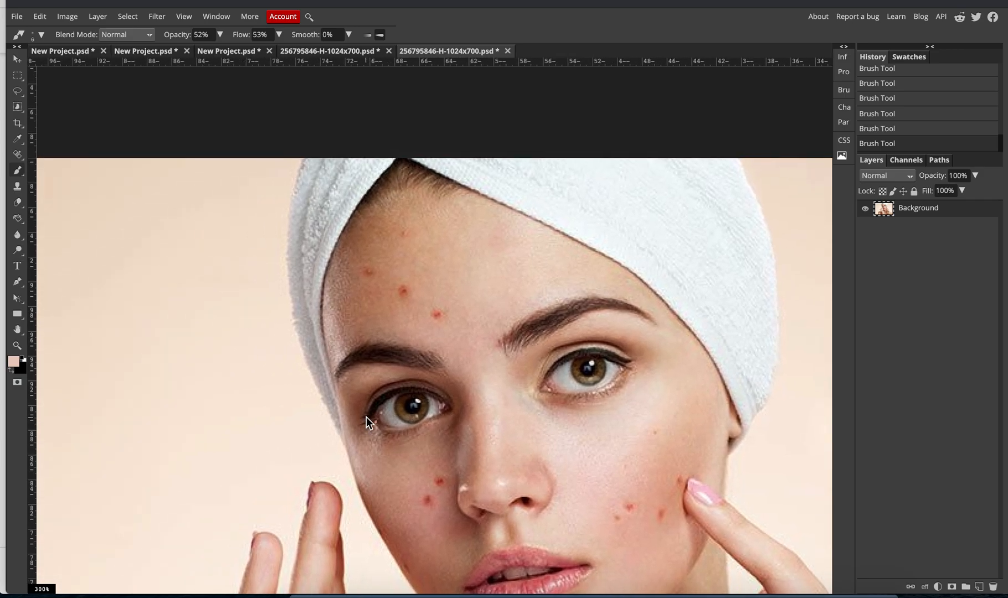
pyautogui.scroll(4, 366, 417)
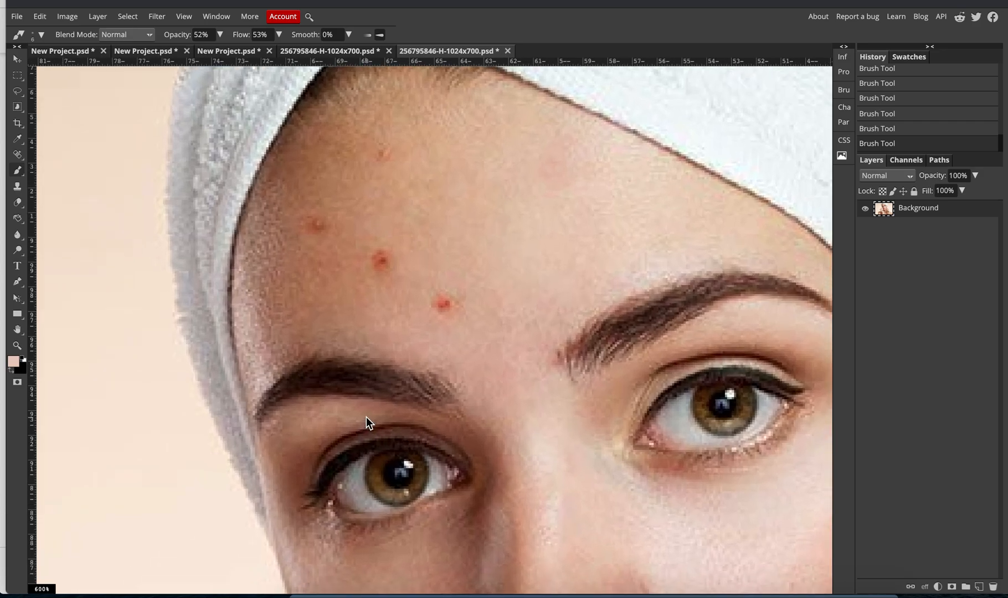
pyautogui.scroll(2, 366, 416)
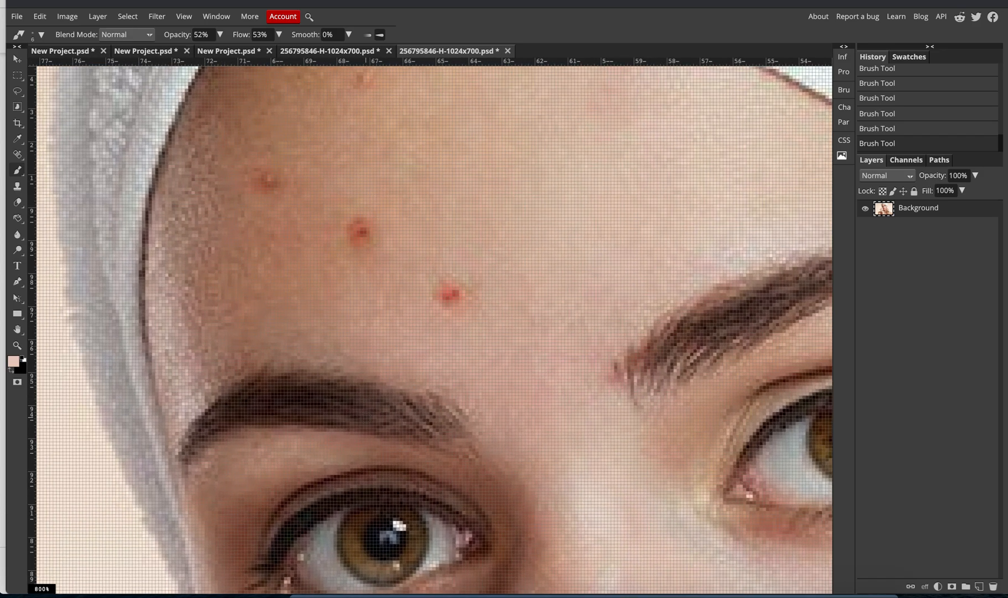
pyautogui.scroll(1, 426, 344)
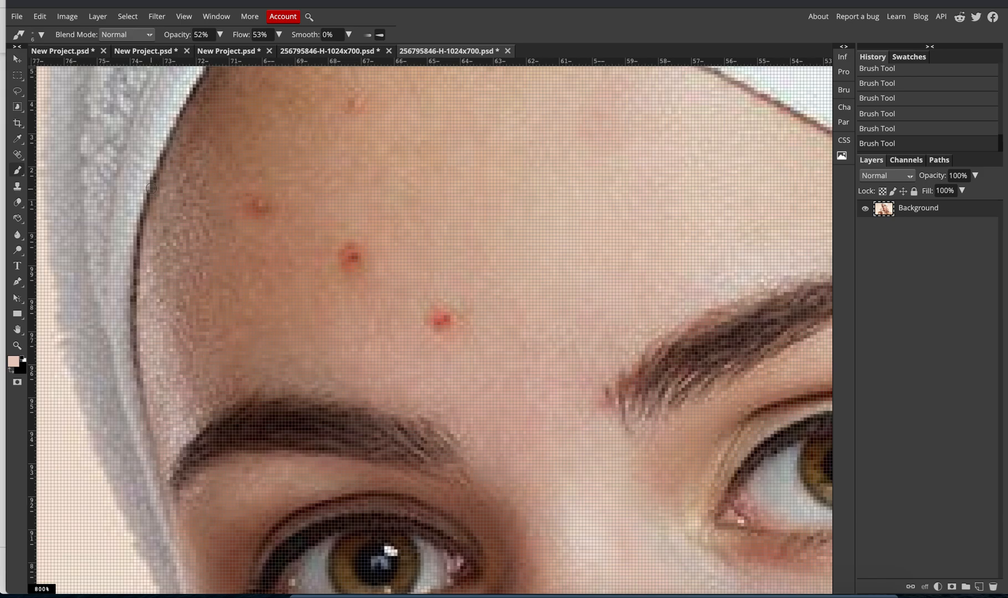
pyautogui.rightClick(20, 76)
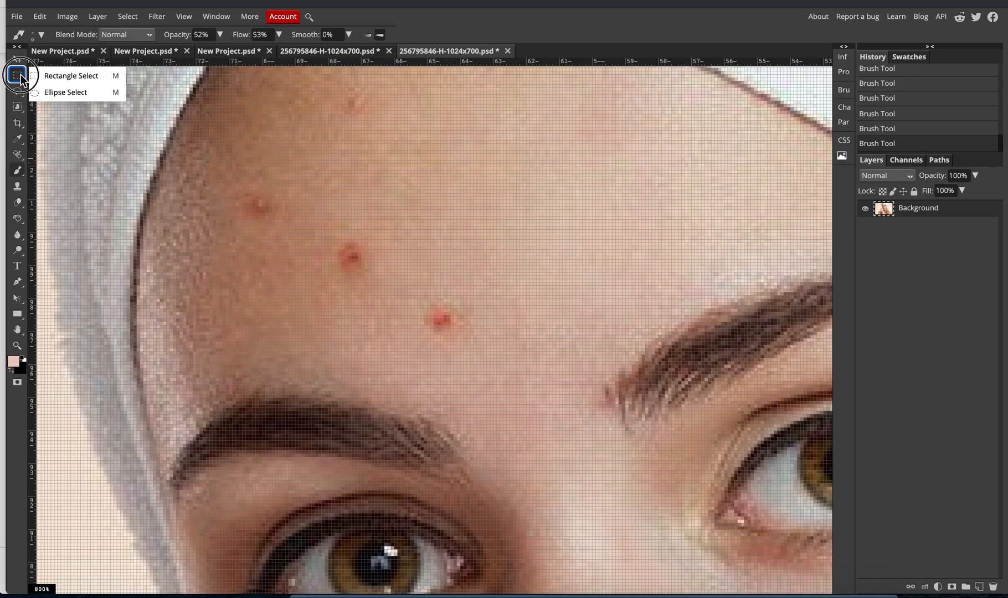
pyautogui.click(63, 91)
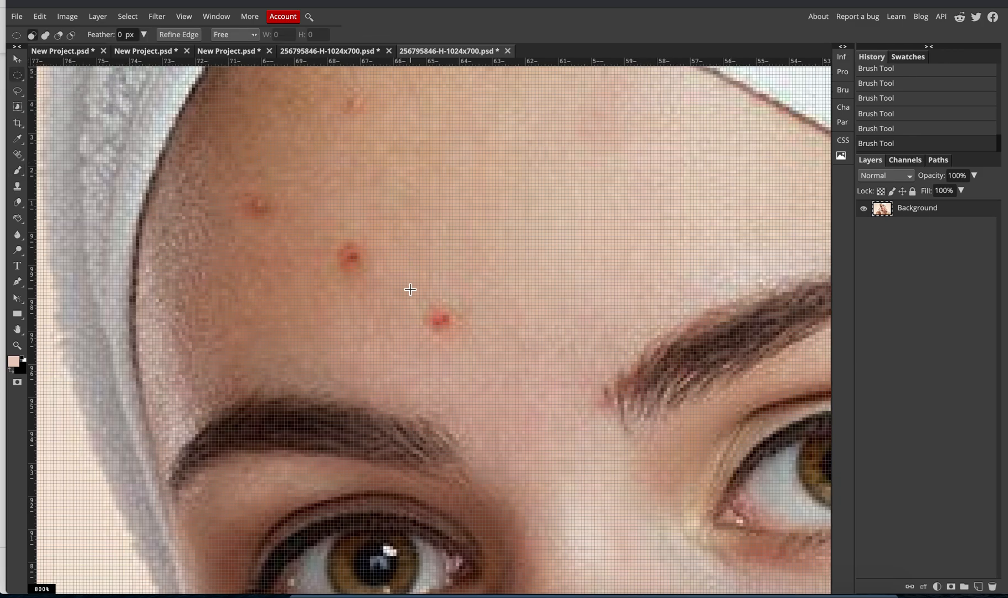
pyautogui.moveTo(413, 290); pyautogui.dragTo(466, 338)
pyautogui.click(41, 17)
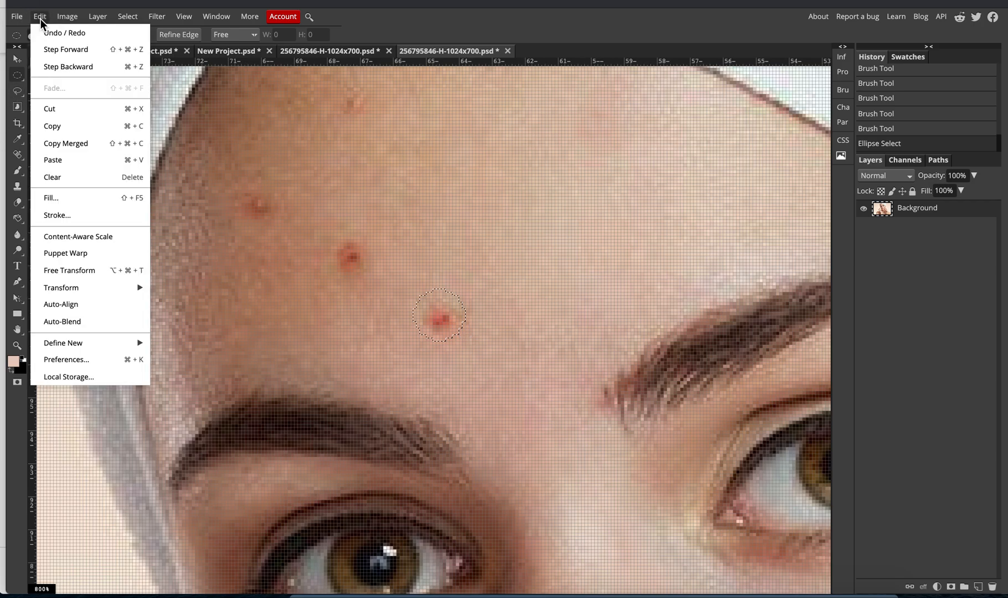
pyautogui.click(65, 199)
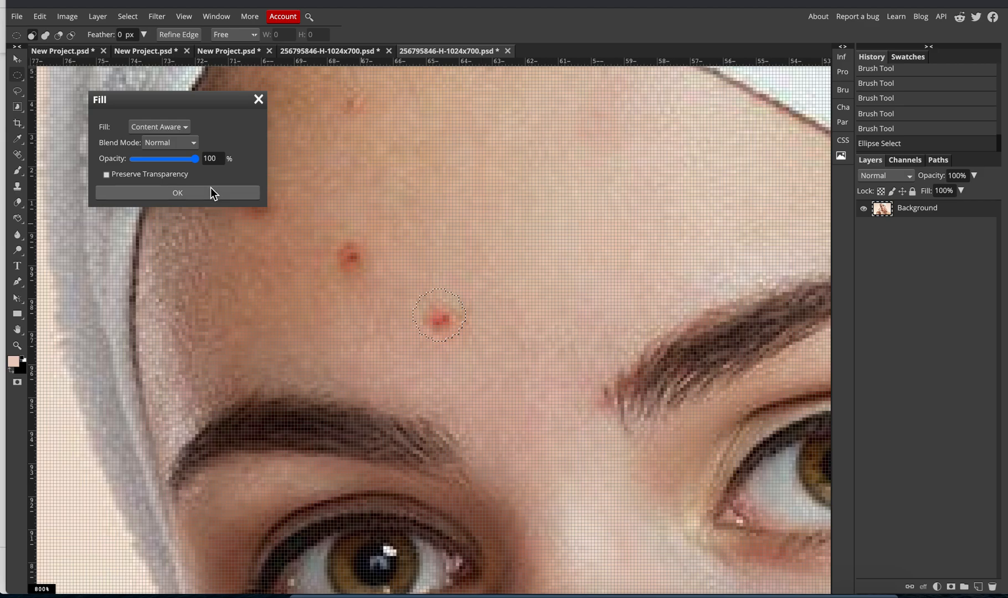
pyautogui.click(172, 126)
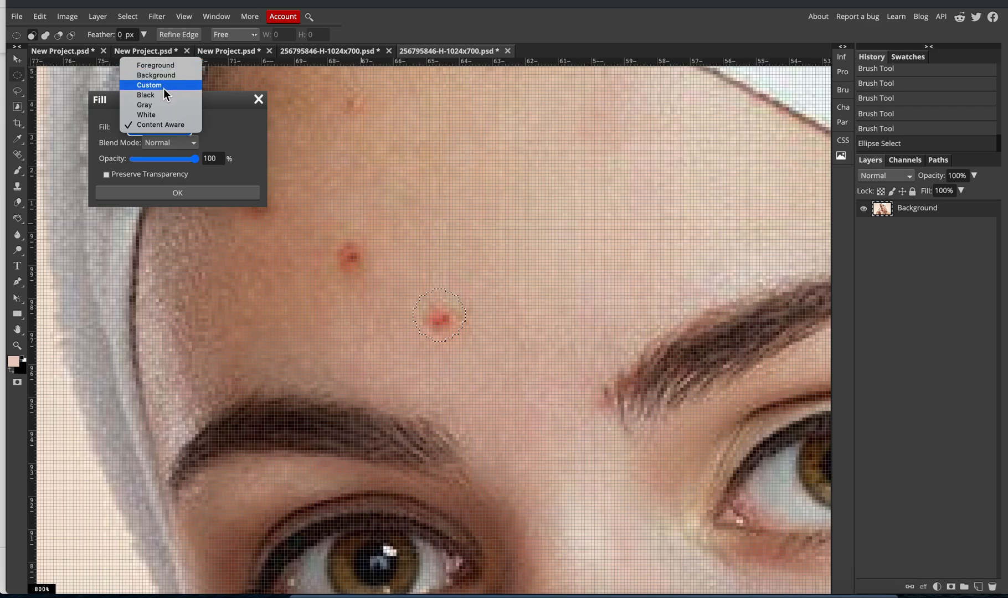
pyautogui.click(157, 124)
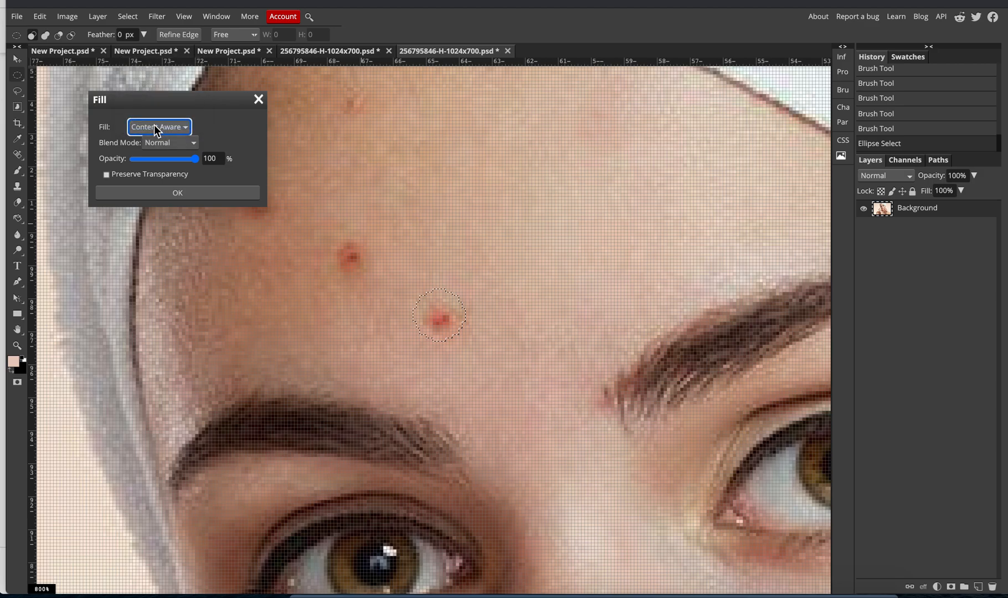
pyautogui.click(142, 188)
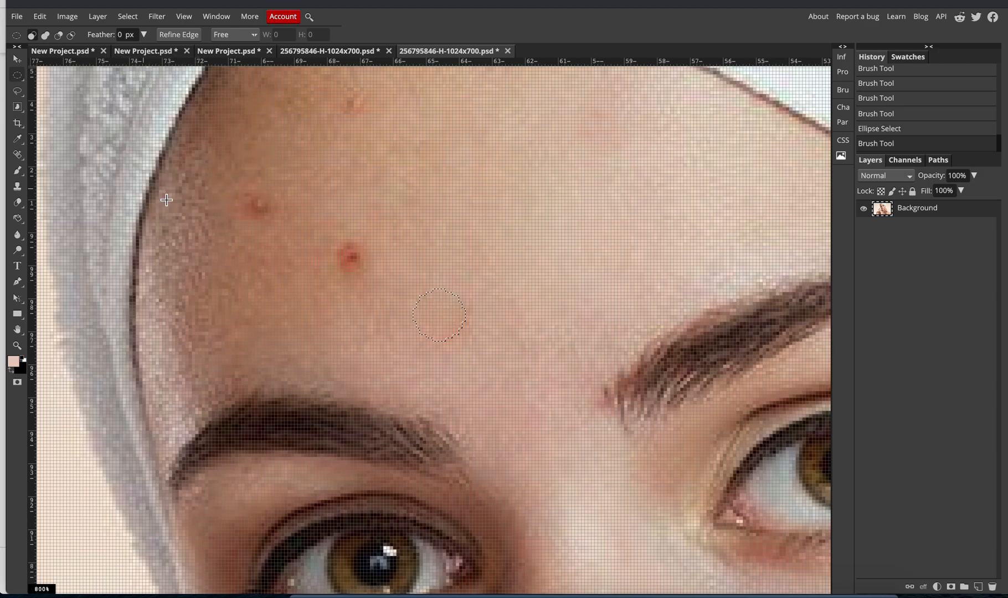
pyautogui.hotkey('ctrl', 'd')
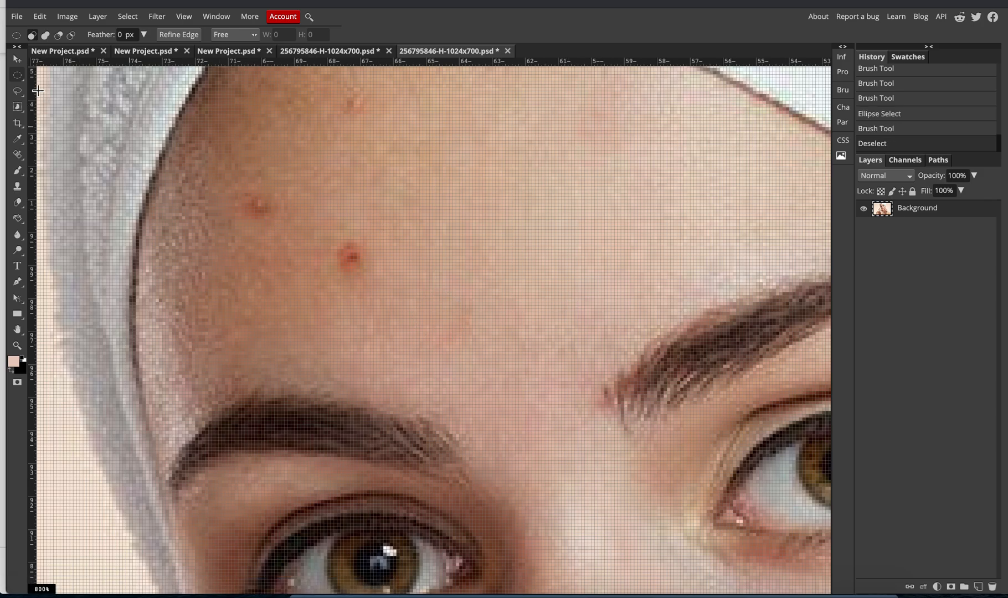
# Step: Enclose the dark red blemish in the middle of the forehead in an ellipse, remove it with a Content Aware fill, and deselect
pyautogui.moveTo(18, 75); pyautogui.dragTo(61, 94)
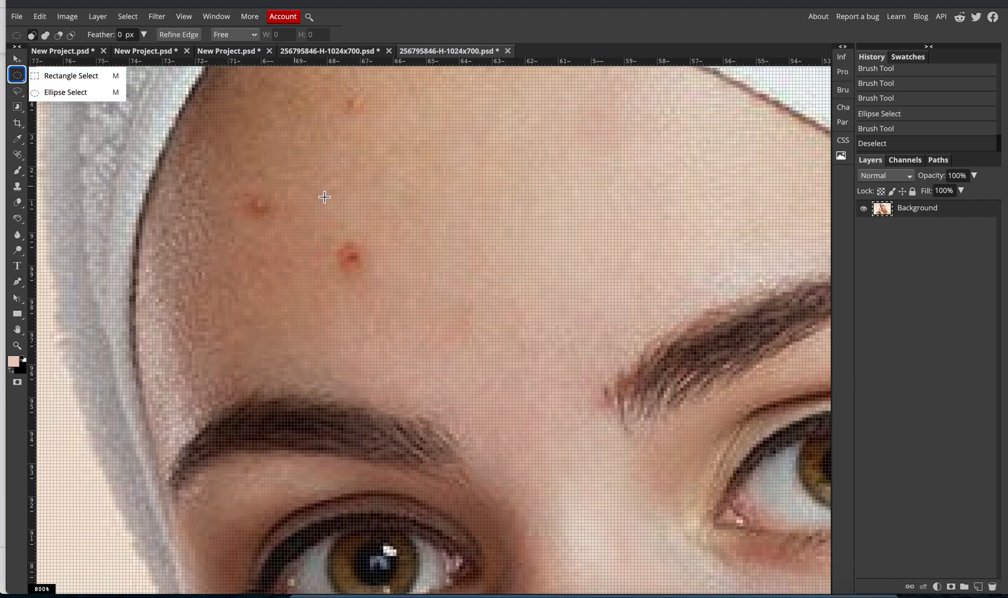
pyautogui.moveTo(326, 227); pyautogui.dragTo(373, 280)
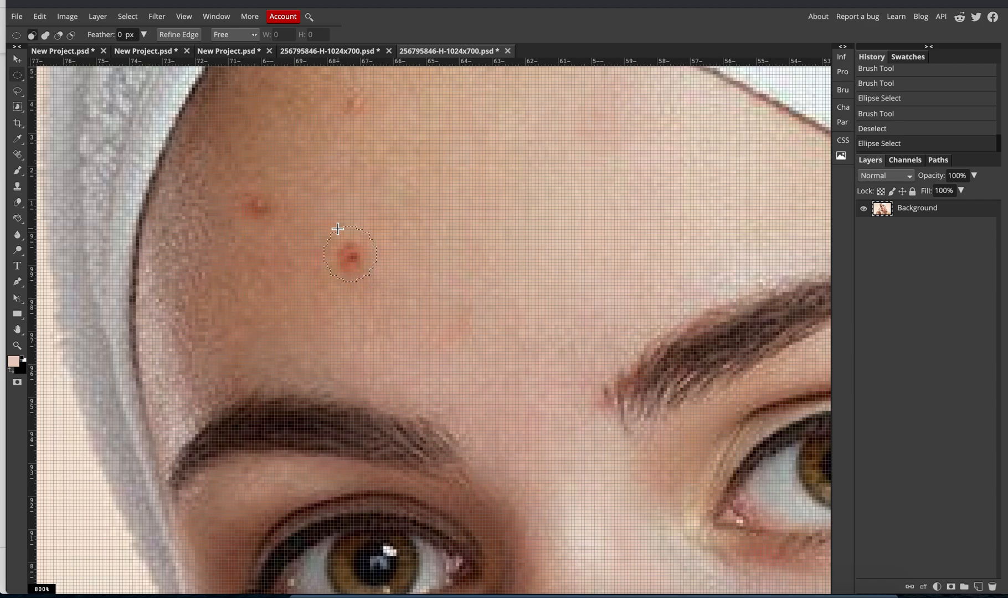
pyautogui.click(40, 16)
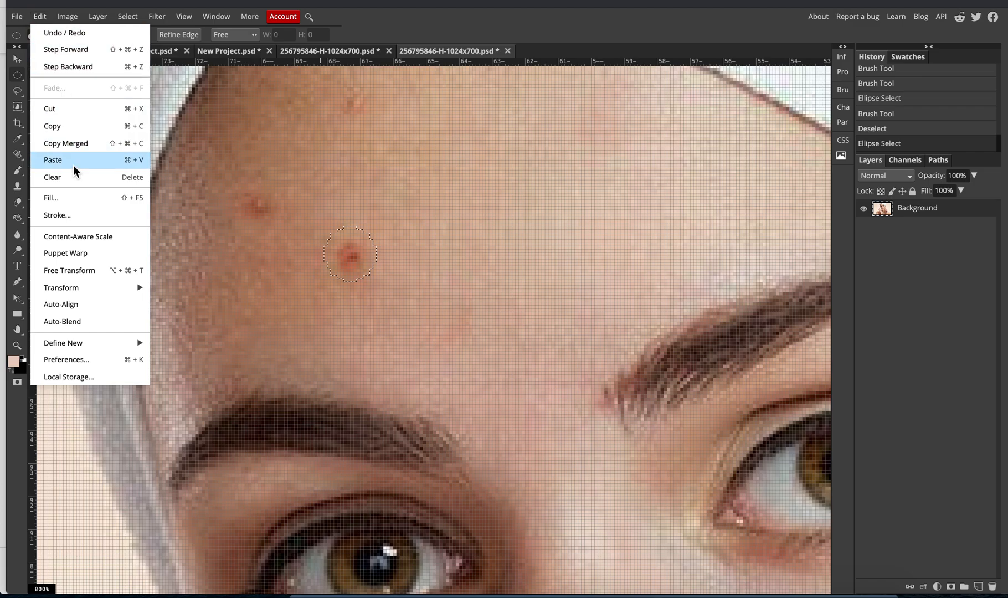
pyautogui.click(73, 199)
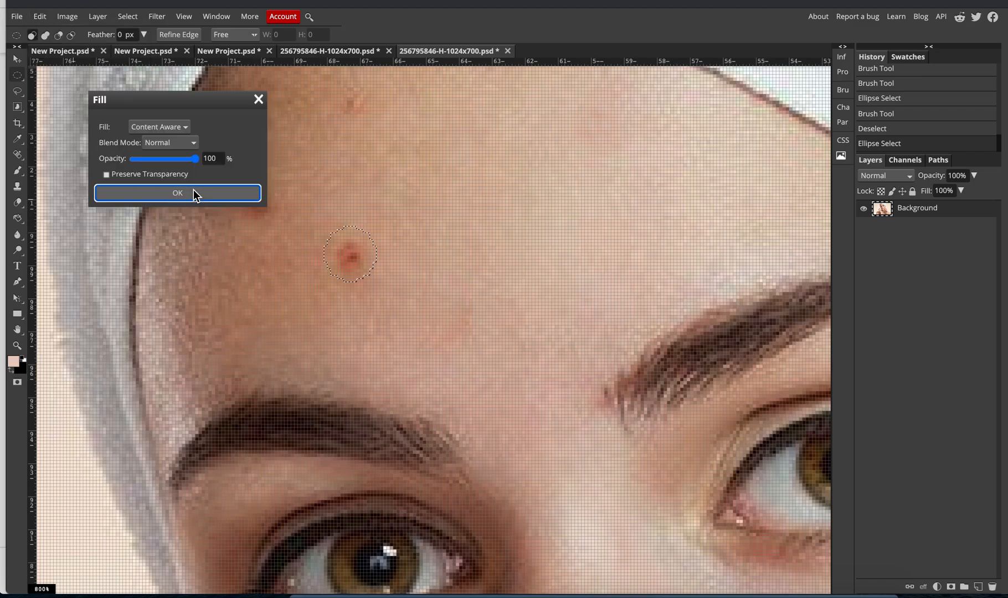
pyautogui.click(193, 191)
pyautogui.hotkey('ctrl', 'd')
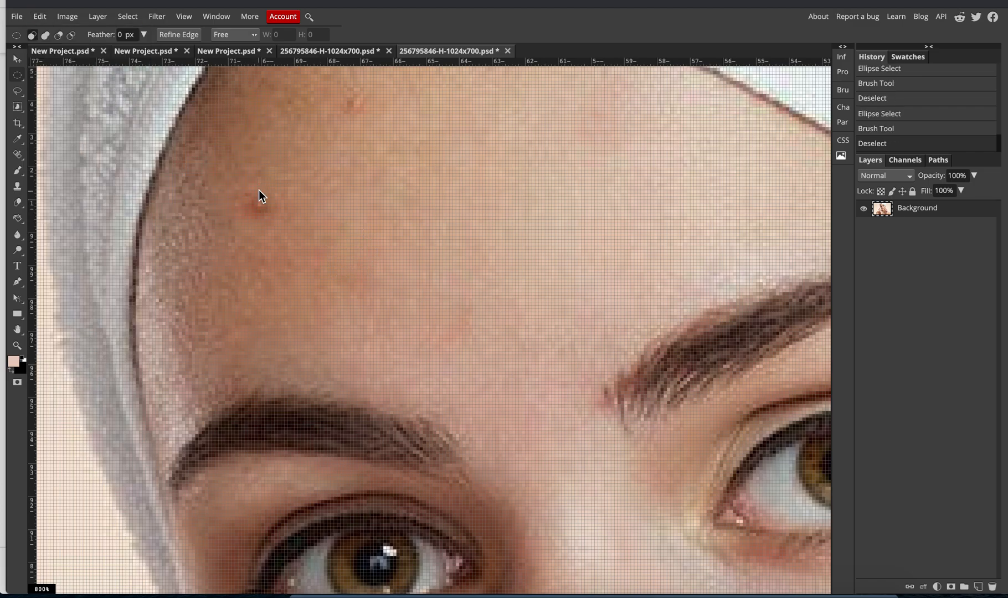
# Step: Remove the red forehead blemish nearest the towel's shaded edge with an elliptical selection and Content Aware fill, and clear the selection
pyautogui.moveTo(238, 179); pyautogui.dragTo(278, 225)
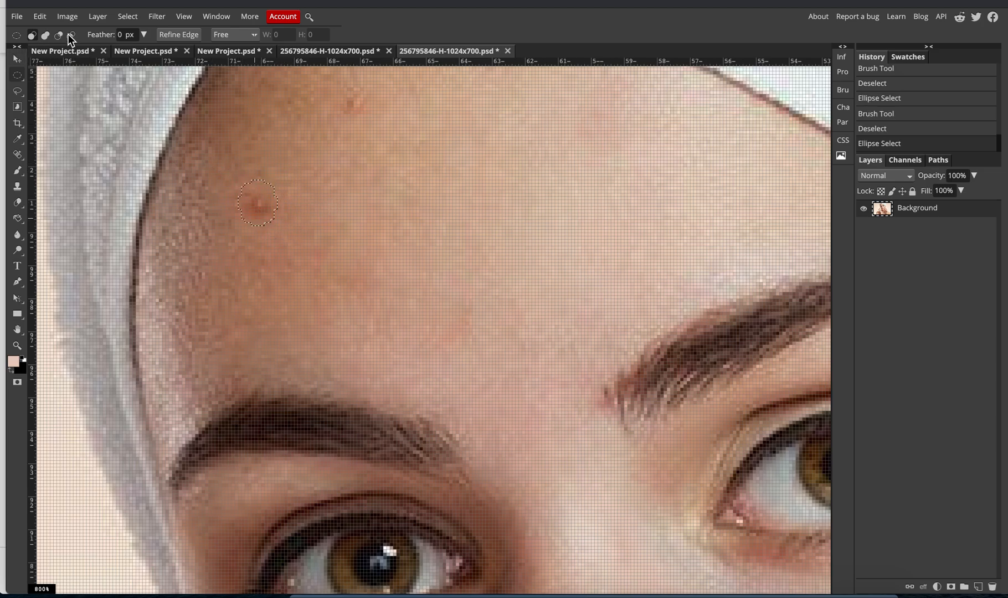
pyautogui.click(39, 16)
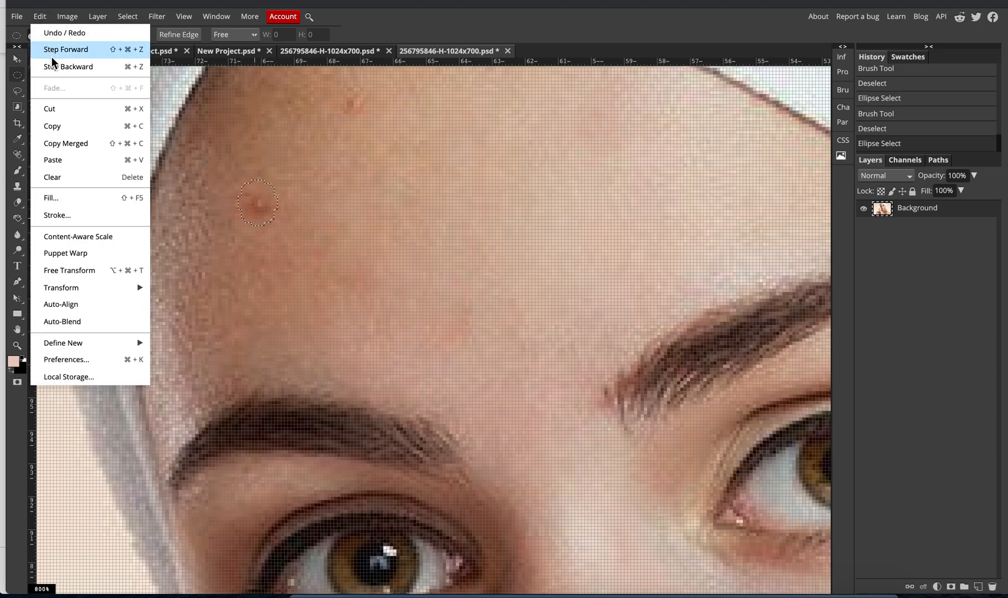
pyautogui.click(74, 199)
pyautogui.click(205, 194)
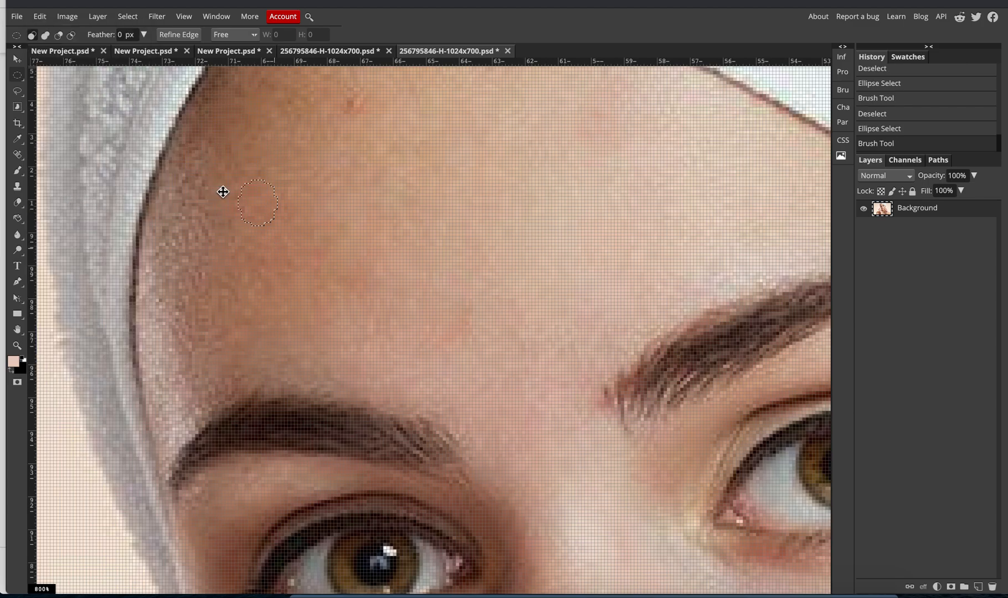
pyautogui.hotkey('ctrl', 'd')
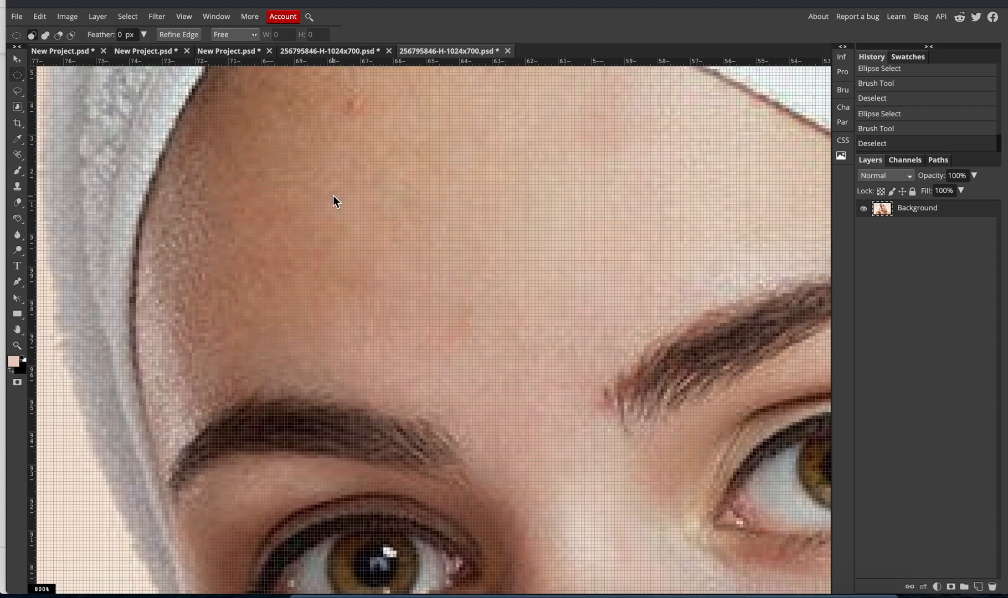
# Step: Remove the small reddish spot on the upper forehead near the hairline with an elliptical selection and a 100% opacity Content Aware fill, and deselect
pyautogui.scroll(1, 337, 191)
pyautogui.moveTo(347, 128); pyautogui.dragTo(376, 169)
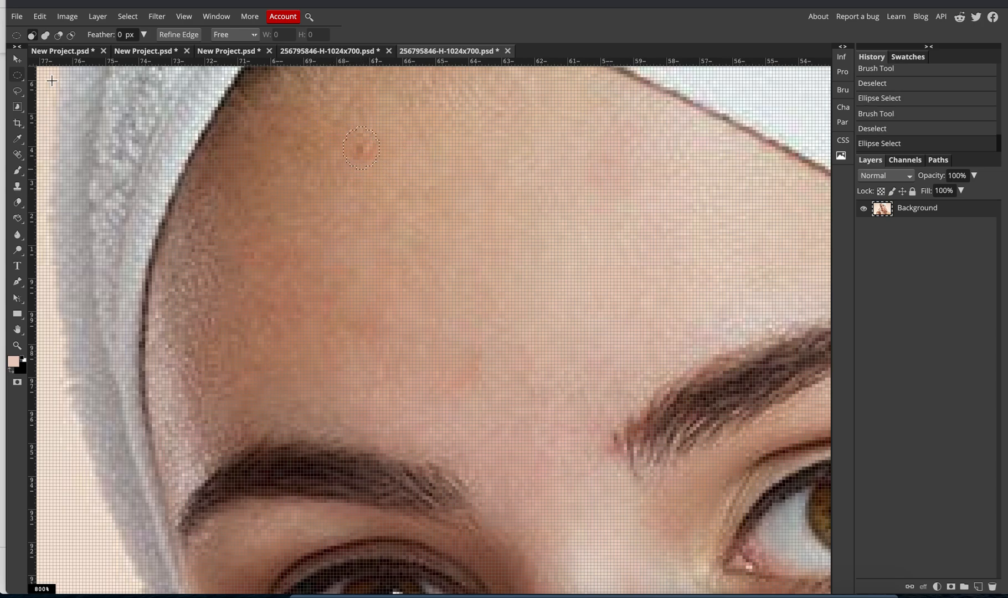
pyautogui.click(45, 19)
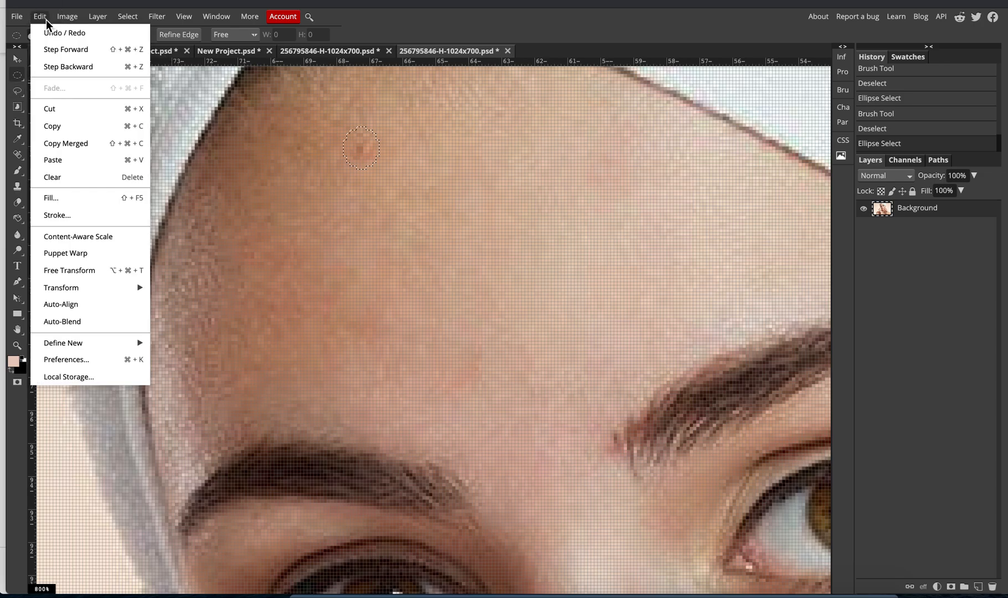
pyautogui.click(68, 198)
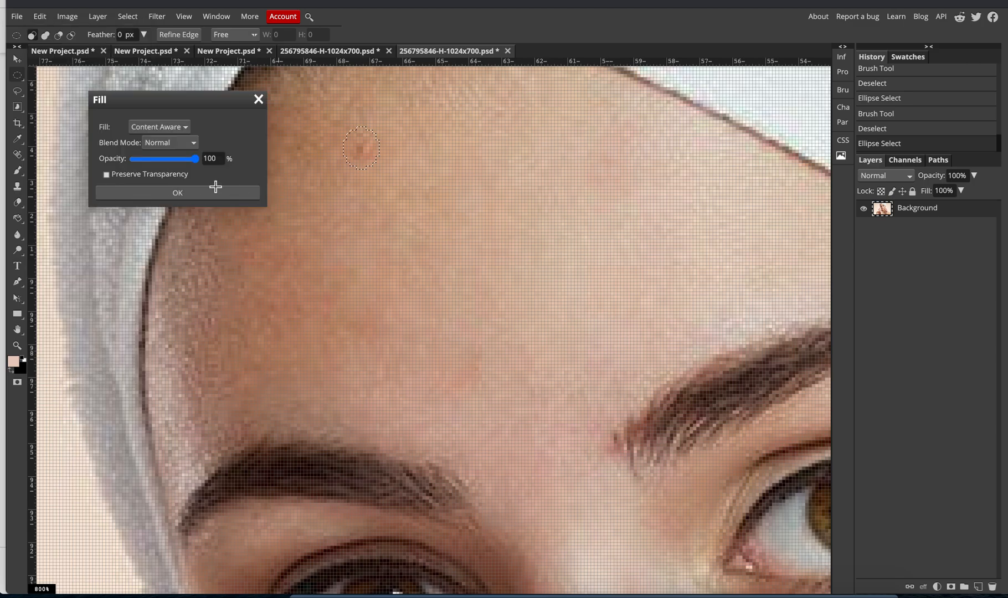
pyautogui.click(180, 193)
pyautogui.hotkey('ctrl', '-')
pyautogui.hotkey('ctrl', '-')
pyautogui.hotkey('ctrl', 'd')
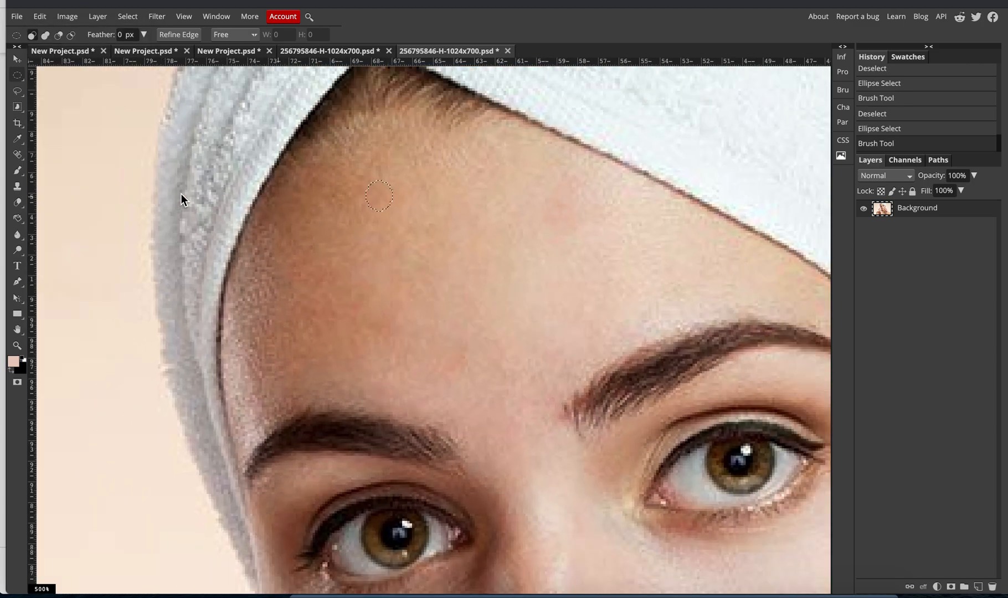
pyautogui.scroll(-2, 473, 321)
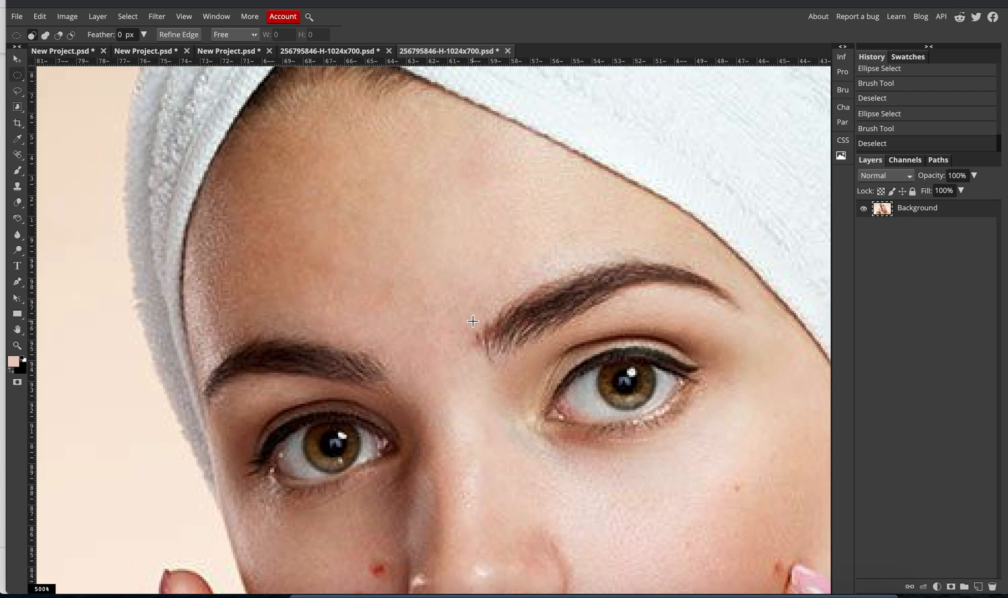
pyautogui.hscroll(3, 473, 320)
pyautogui.hotkey('ctrl', '-')
pyautogui.hotkey('ctrl', '-')
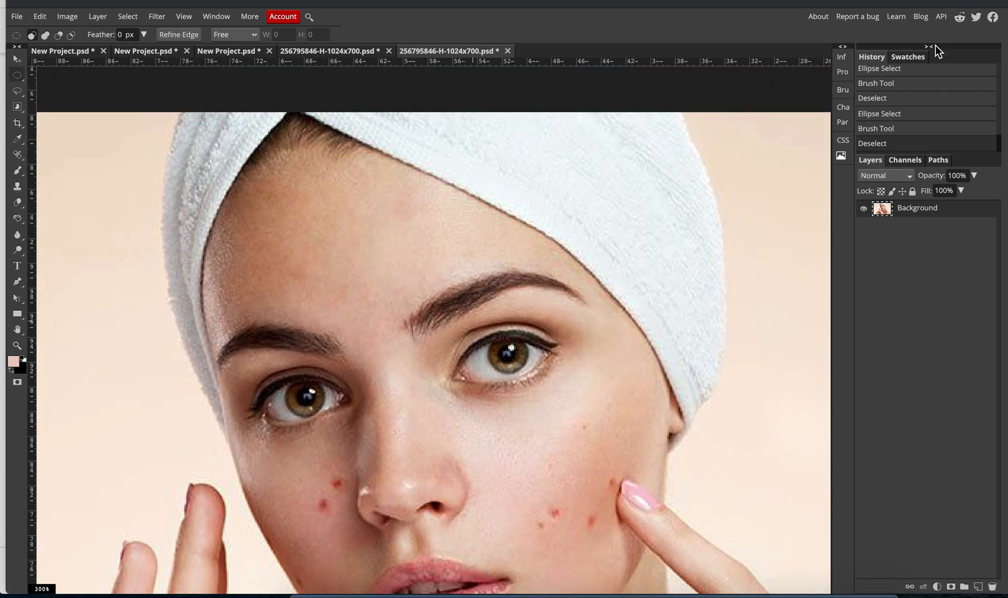